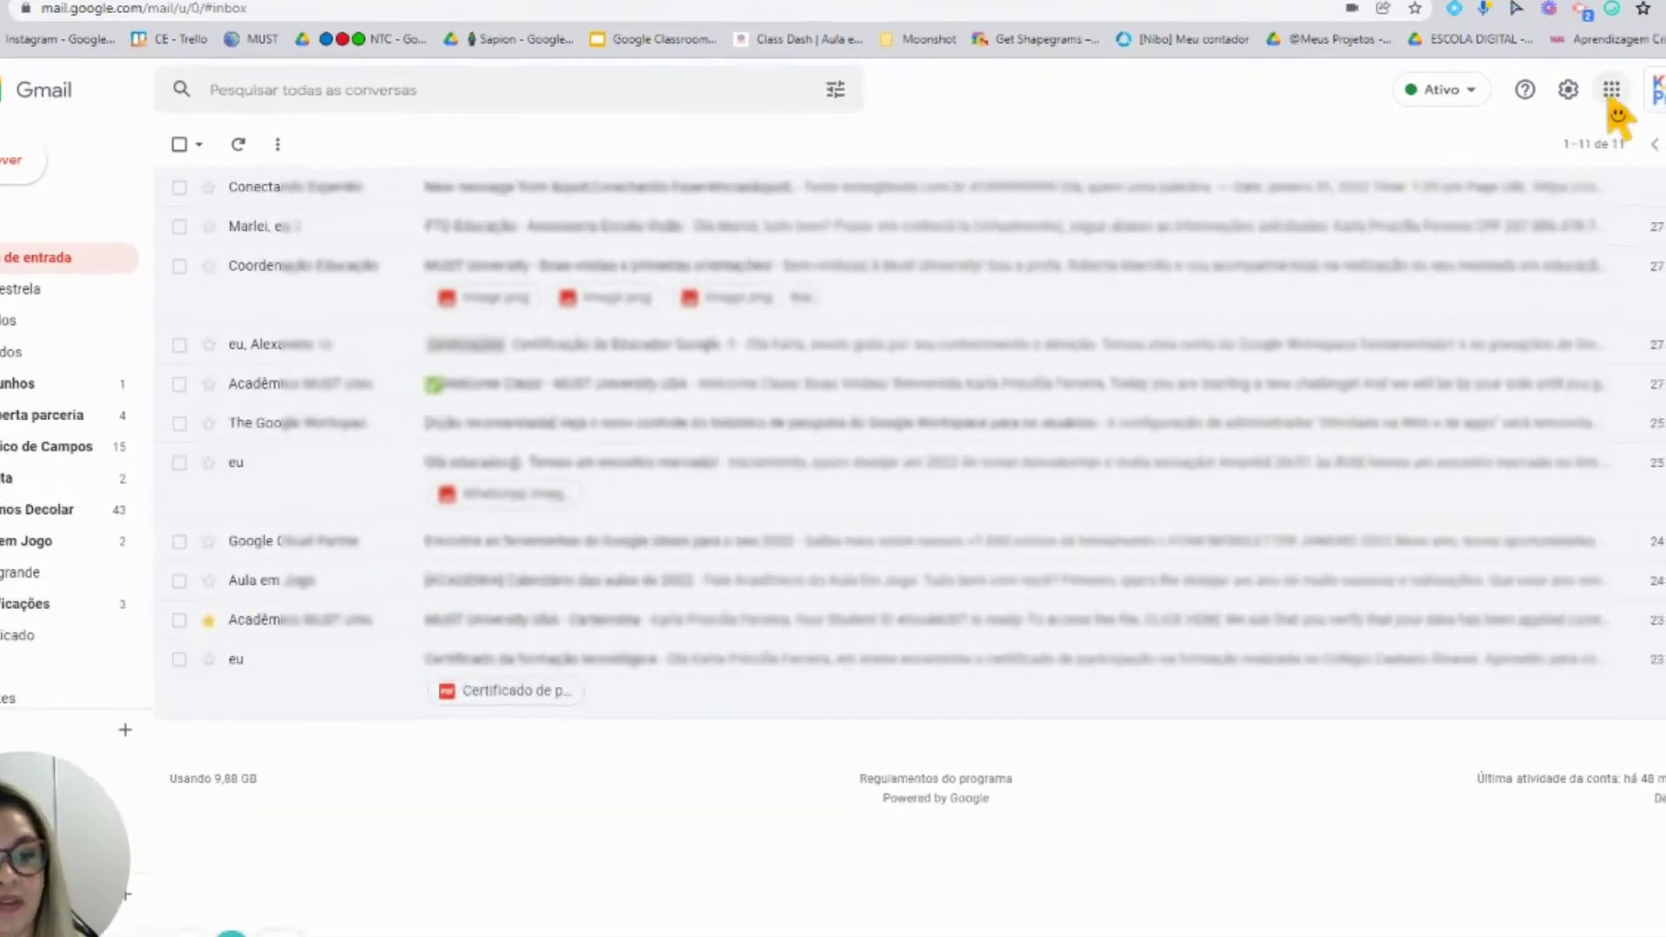
Switch to the Google Admin console from the apps grid and start adding a user
left_click(1611, 89)
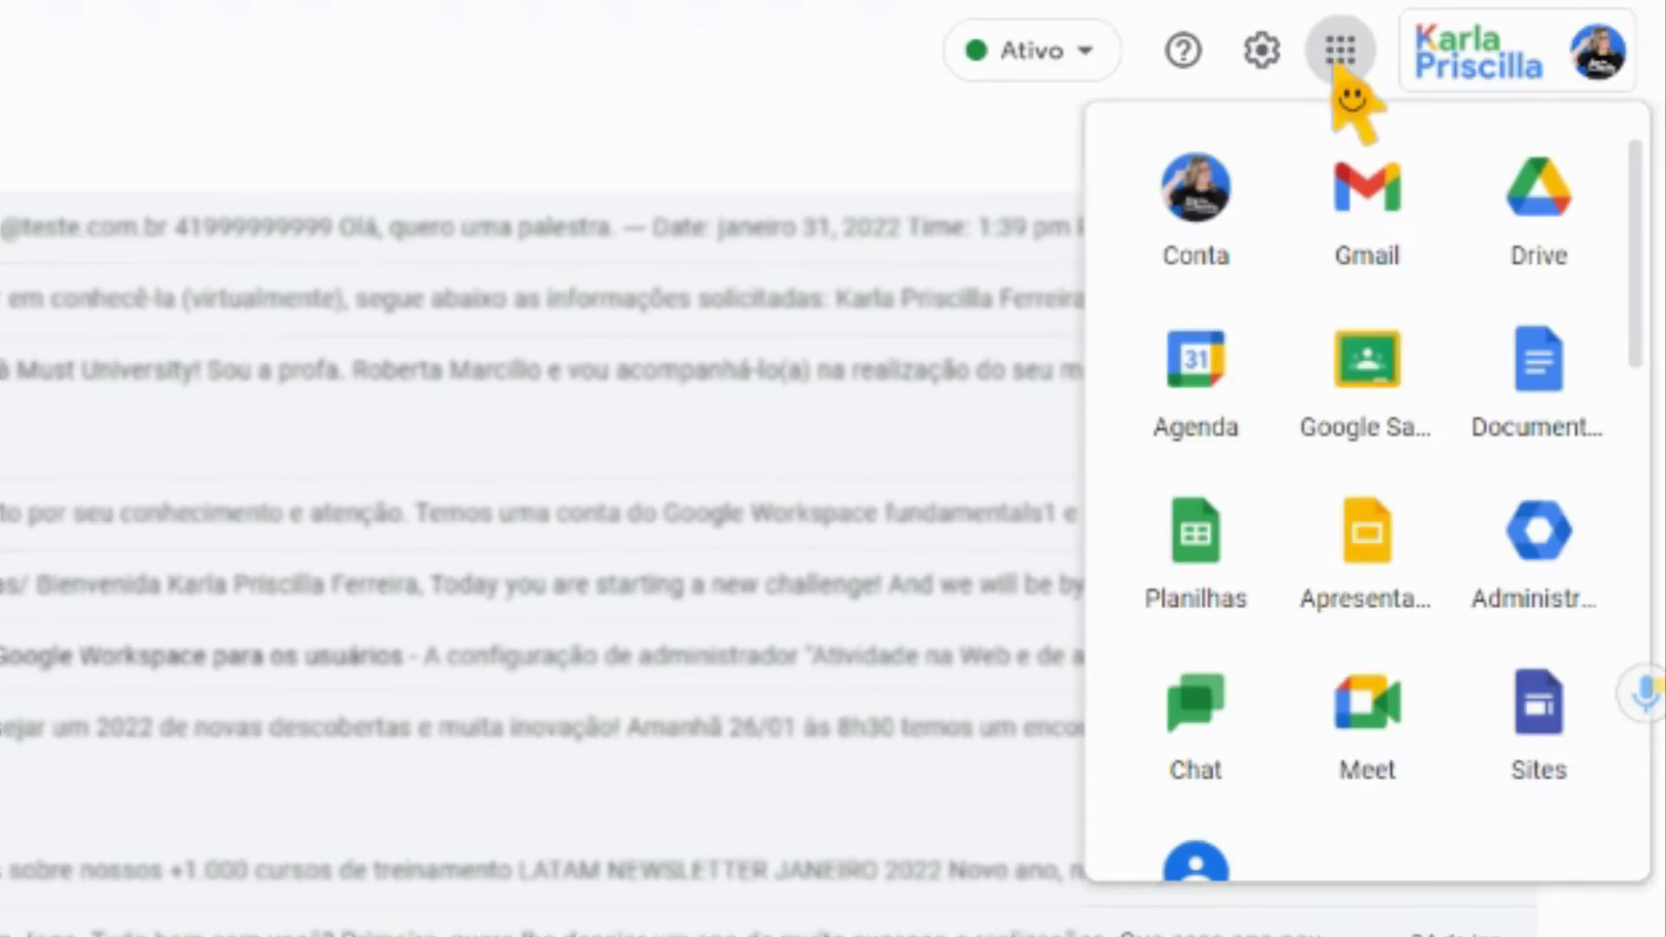
scroll(1420, 640, "down", 7)
scroll(1414, 626, "up", 2)
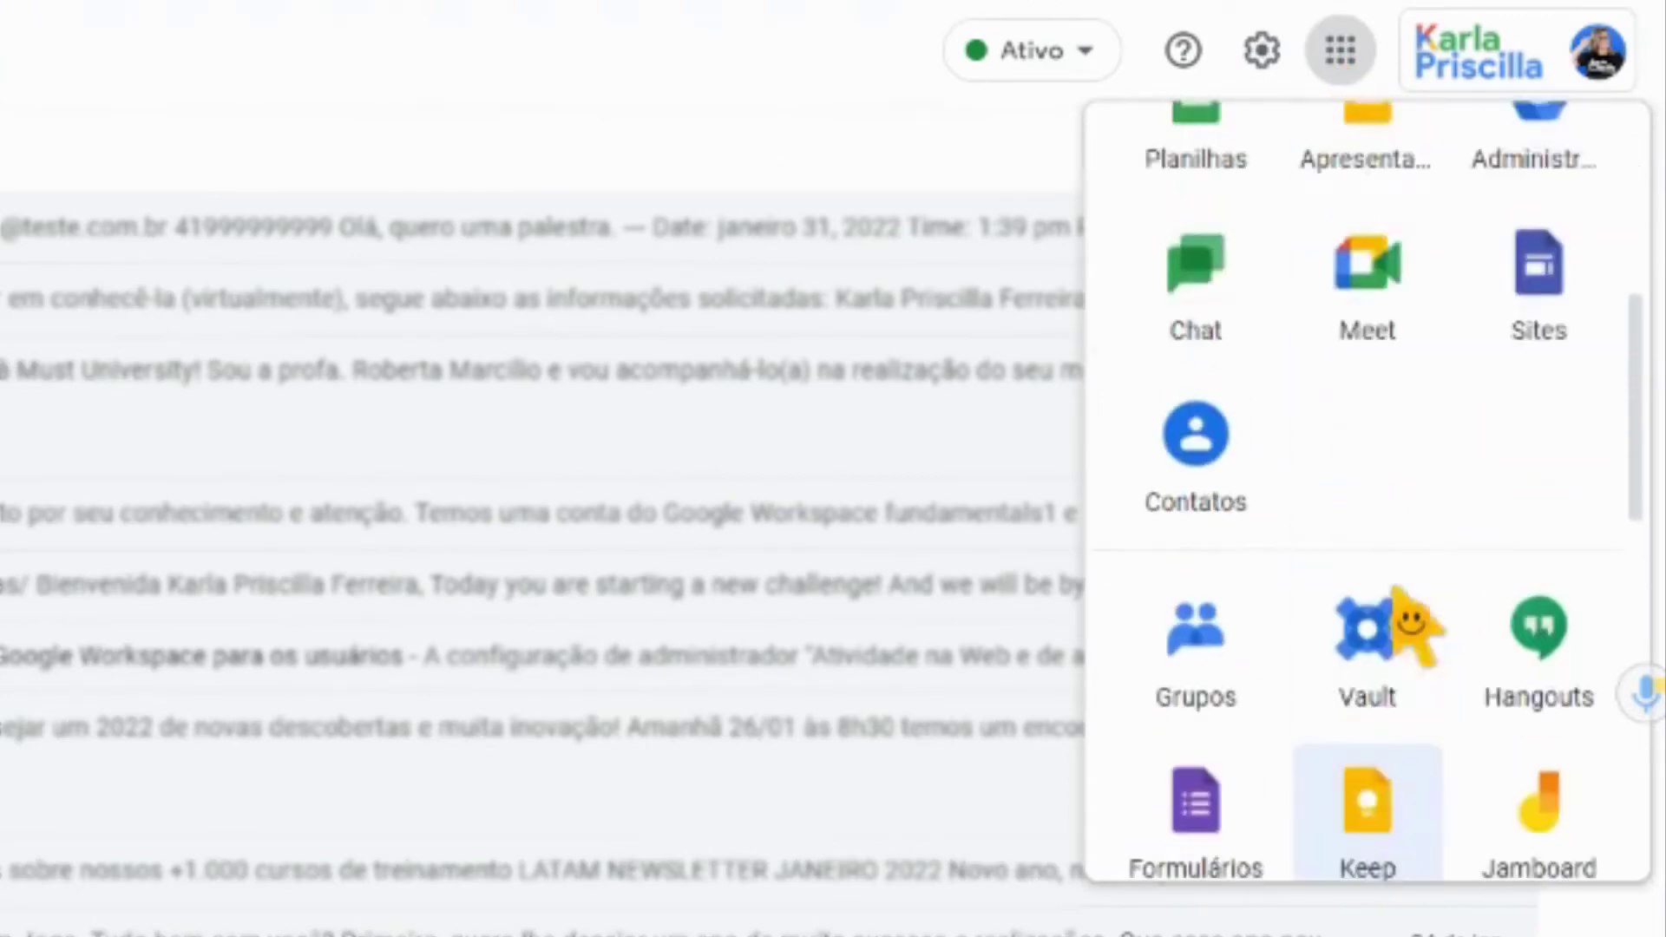
scroll(1475, 621, "up", 5)
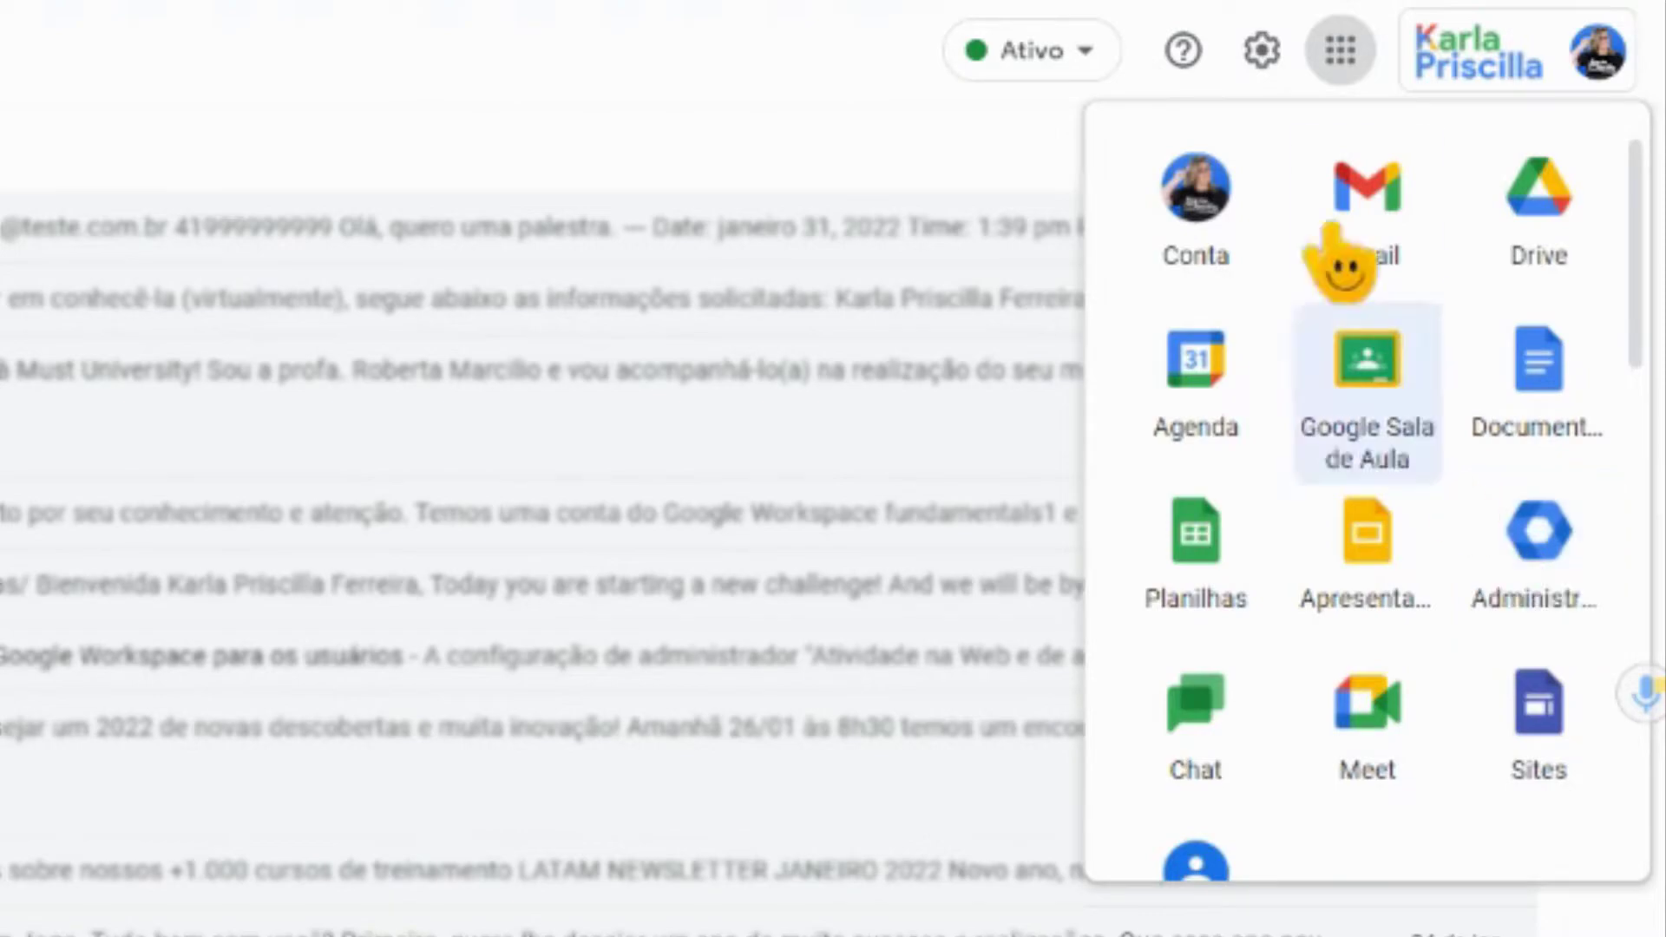
left_click(288, 11)
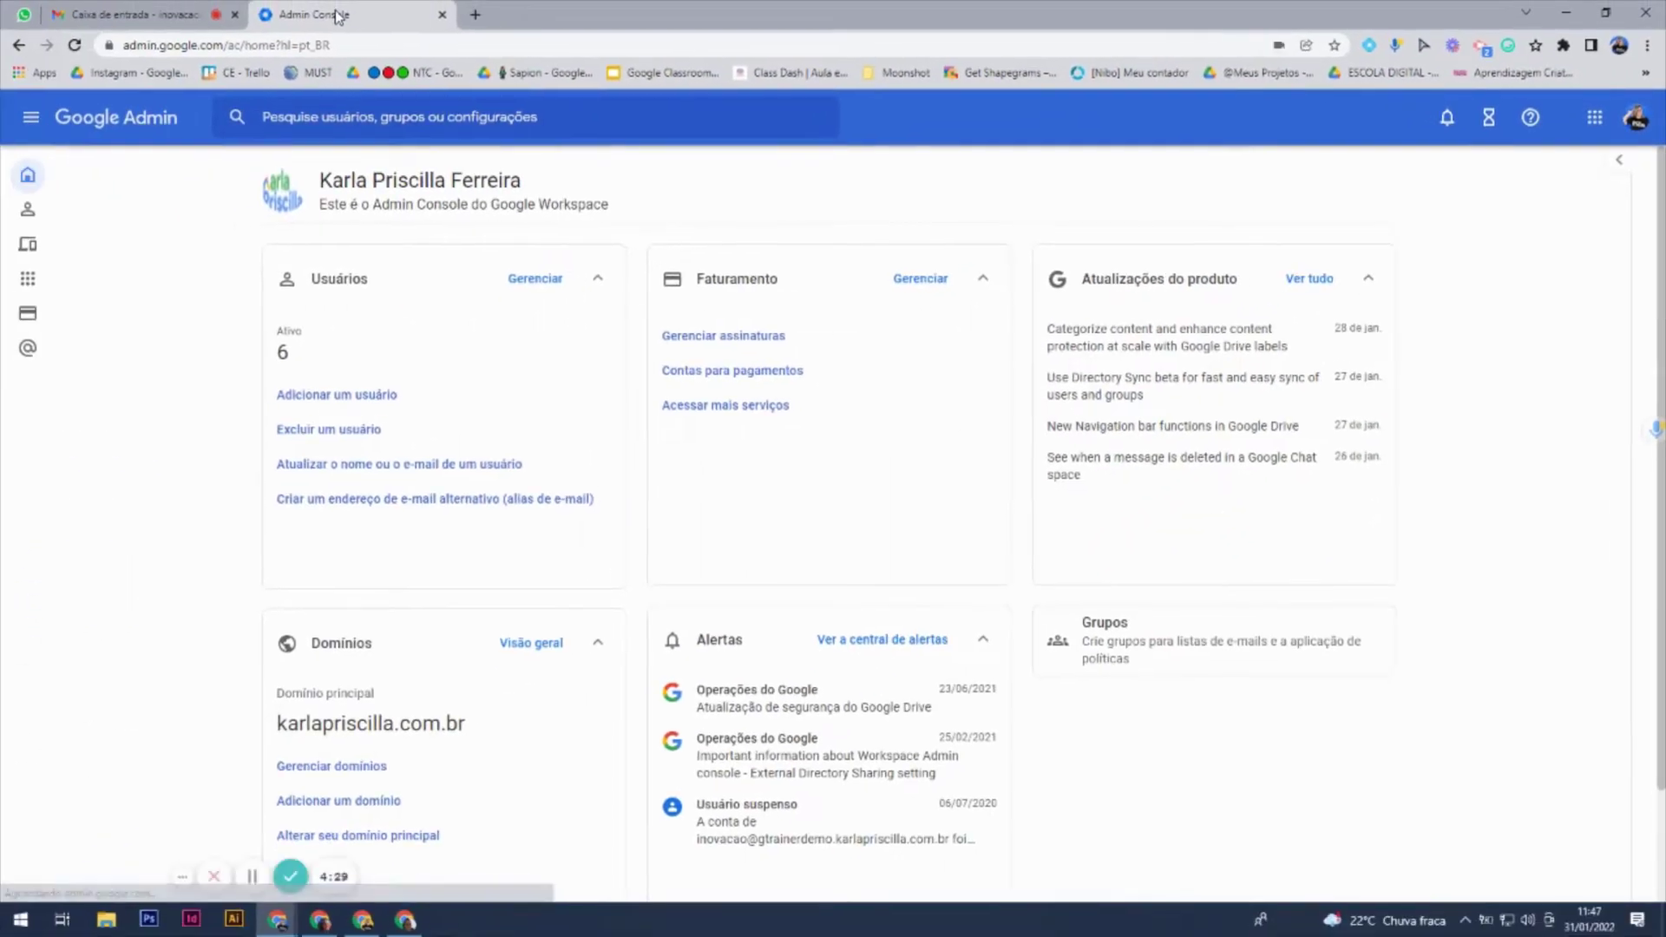
mouse_move(54, 360)
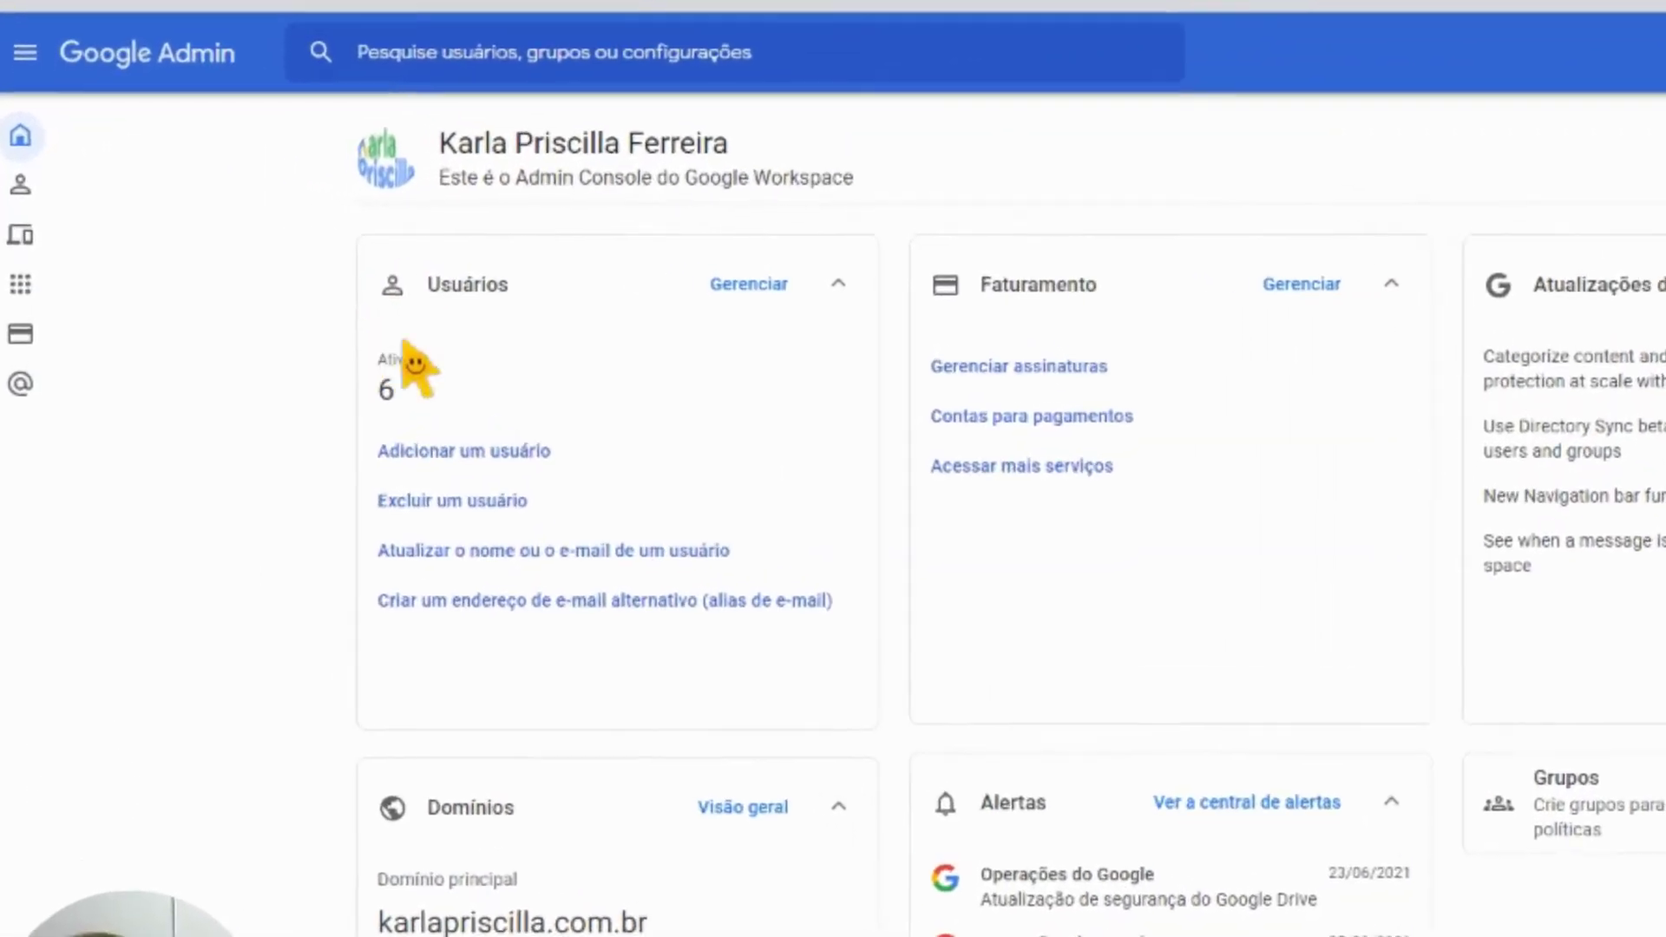
left_click(496, 473)
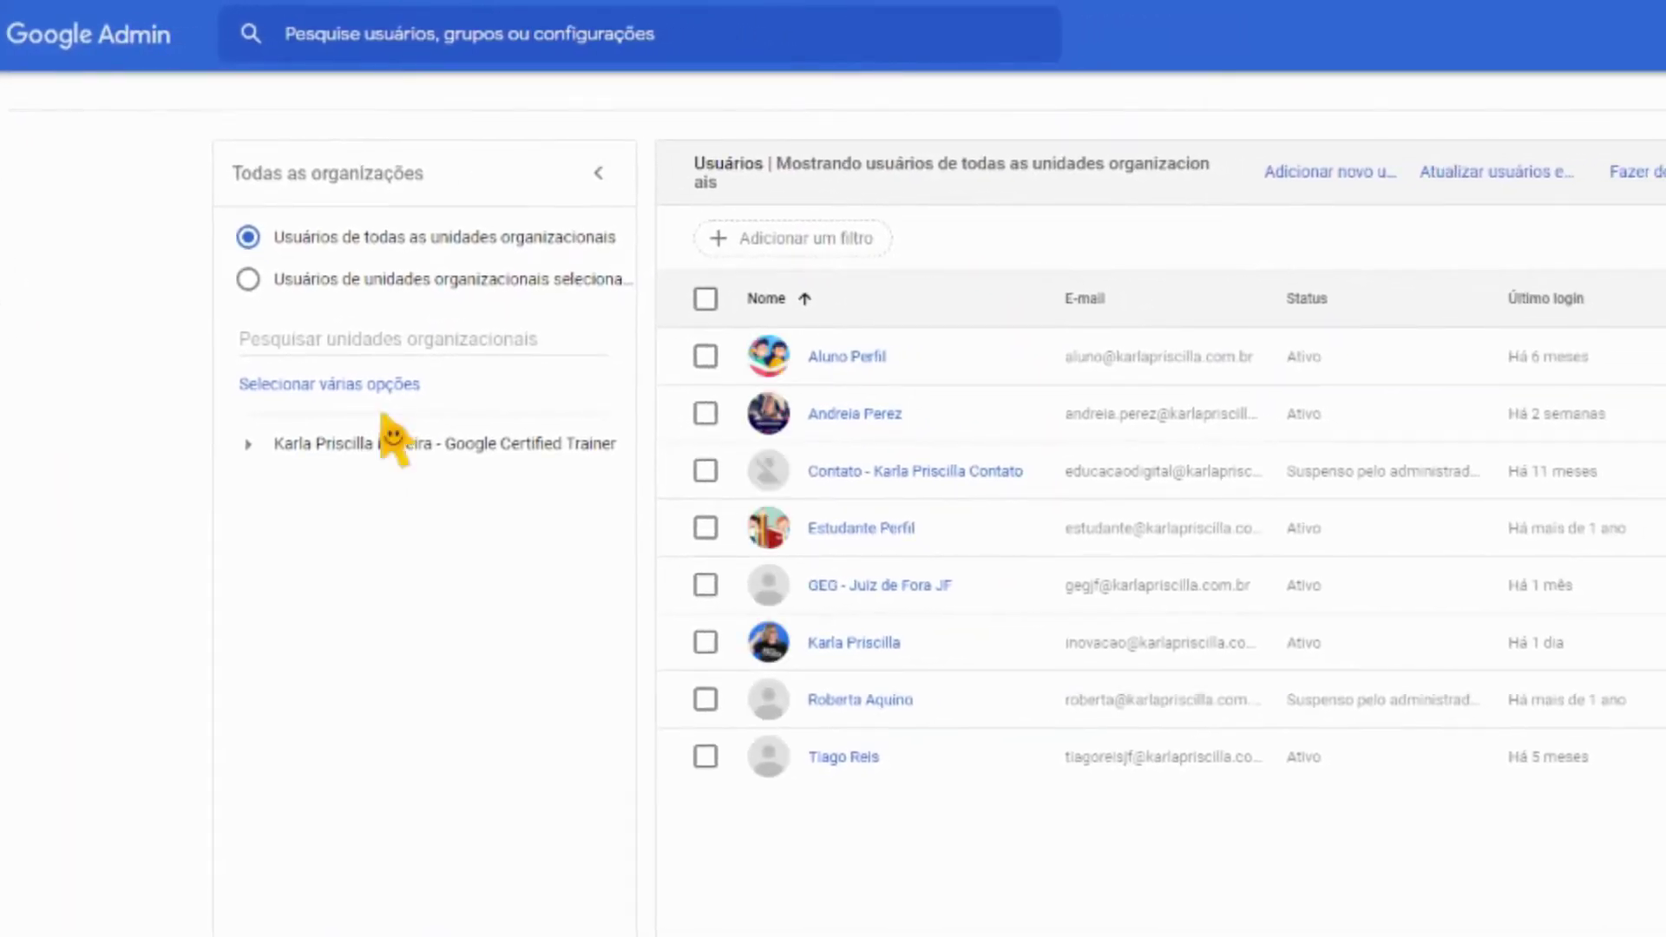
Enter the new user's first name and surname in the Add new user form
left_click(392, 442)
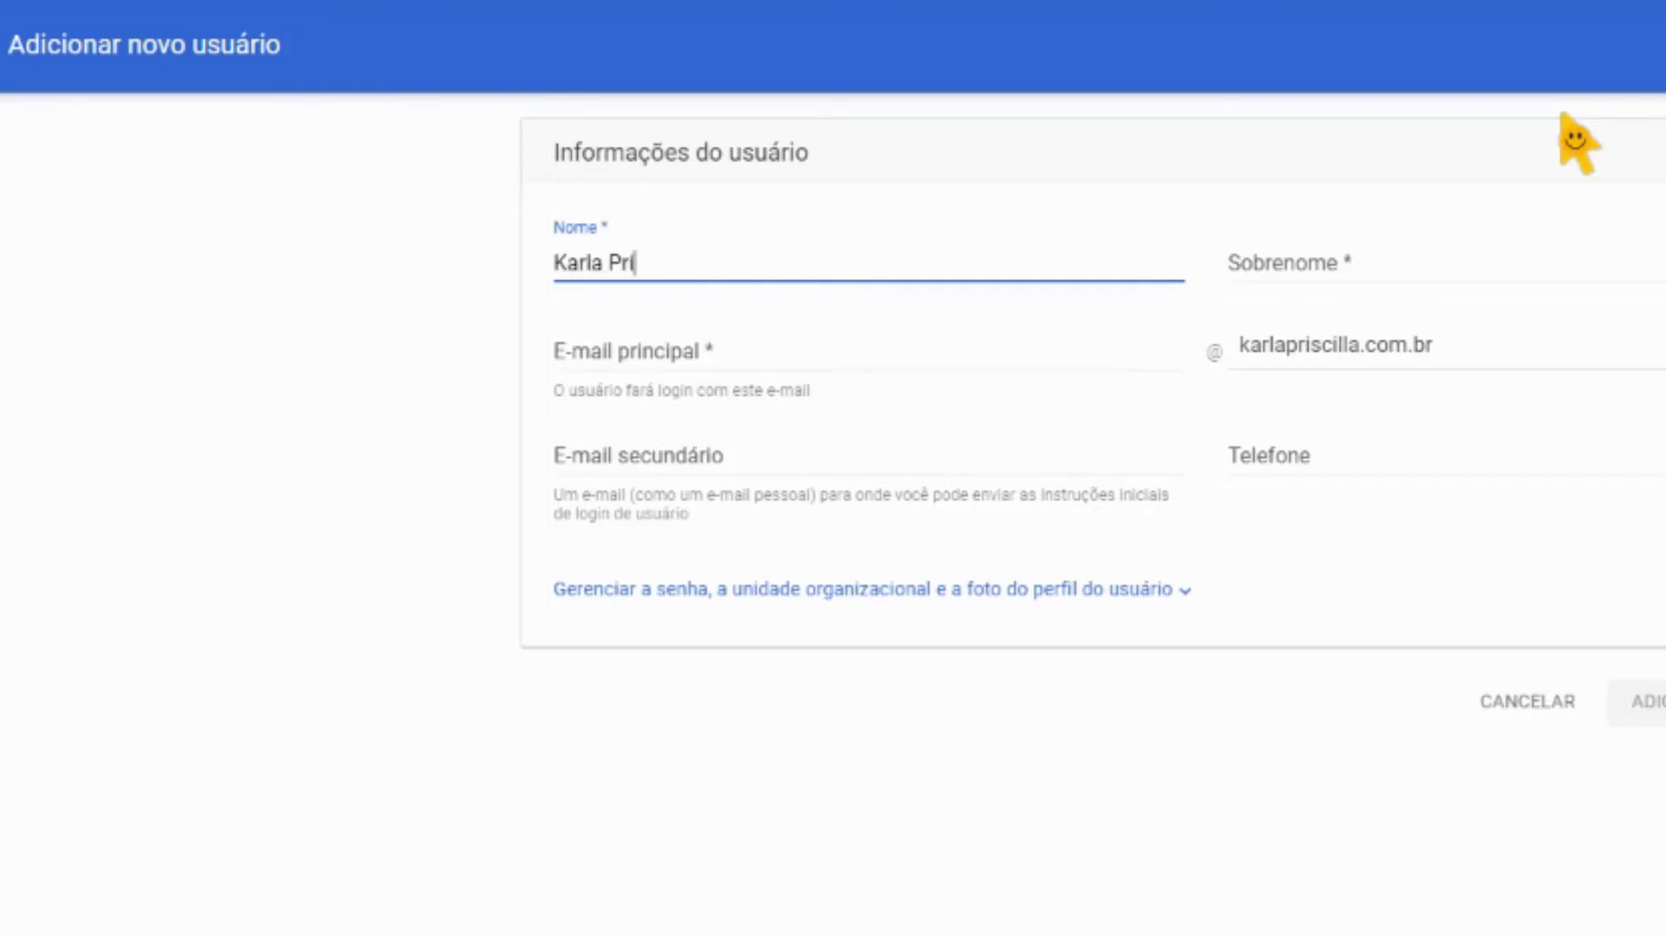
type("la")
key("Tab")
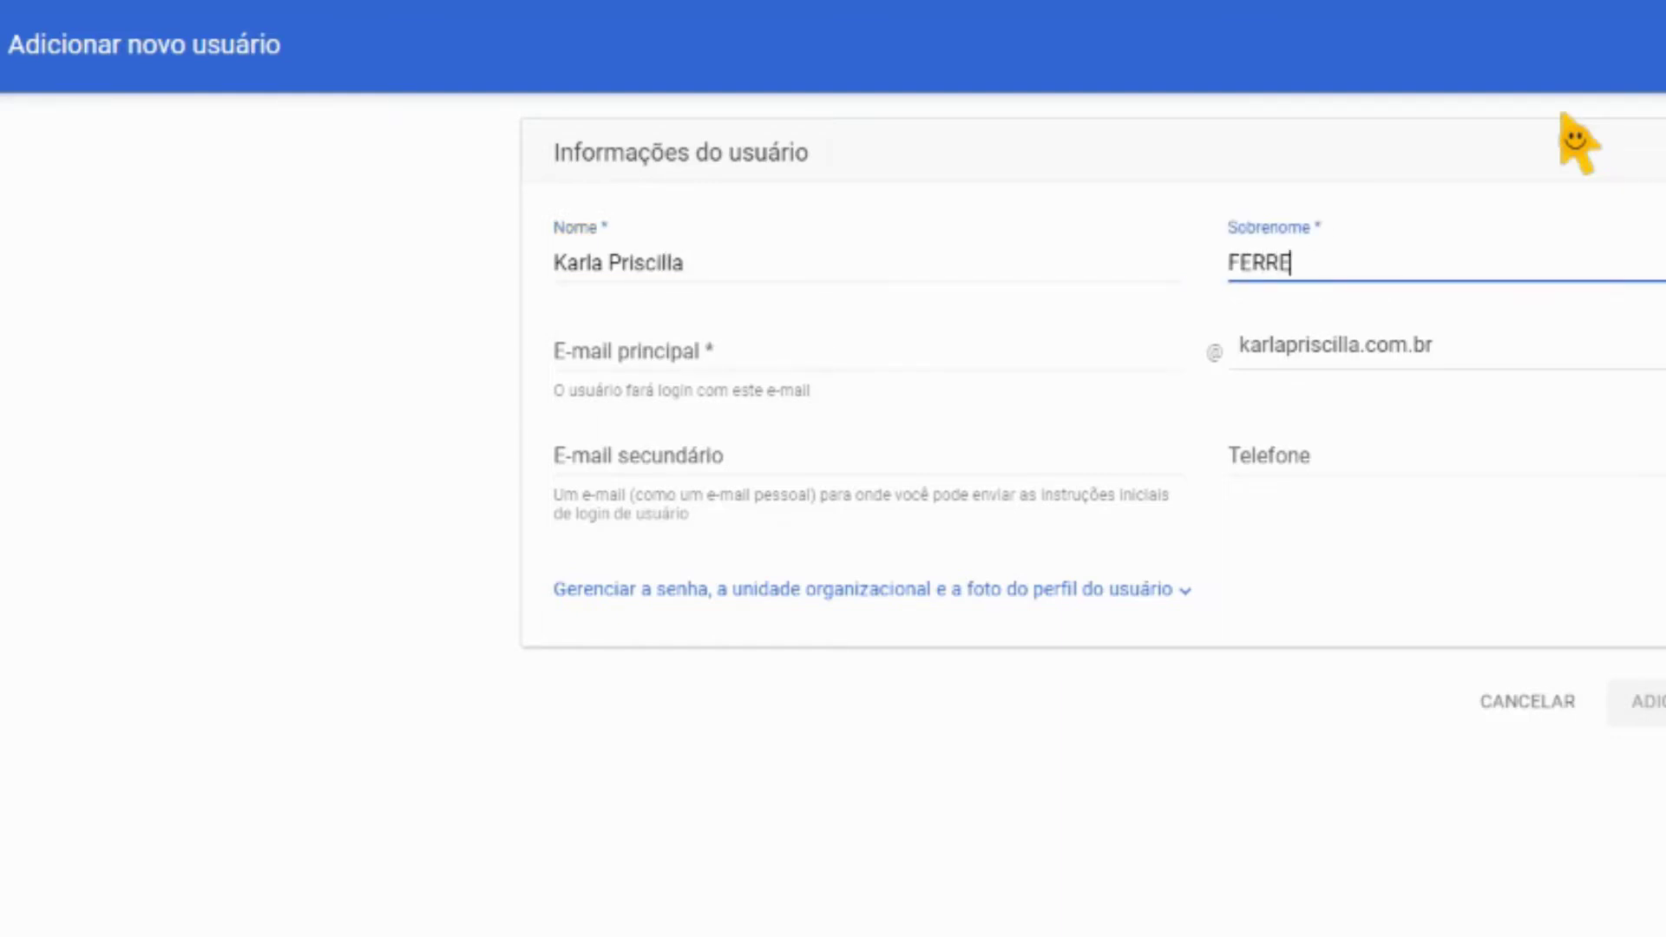
key("shift+Tab")
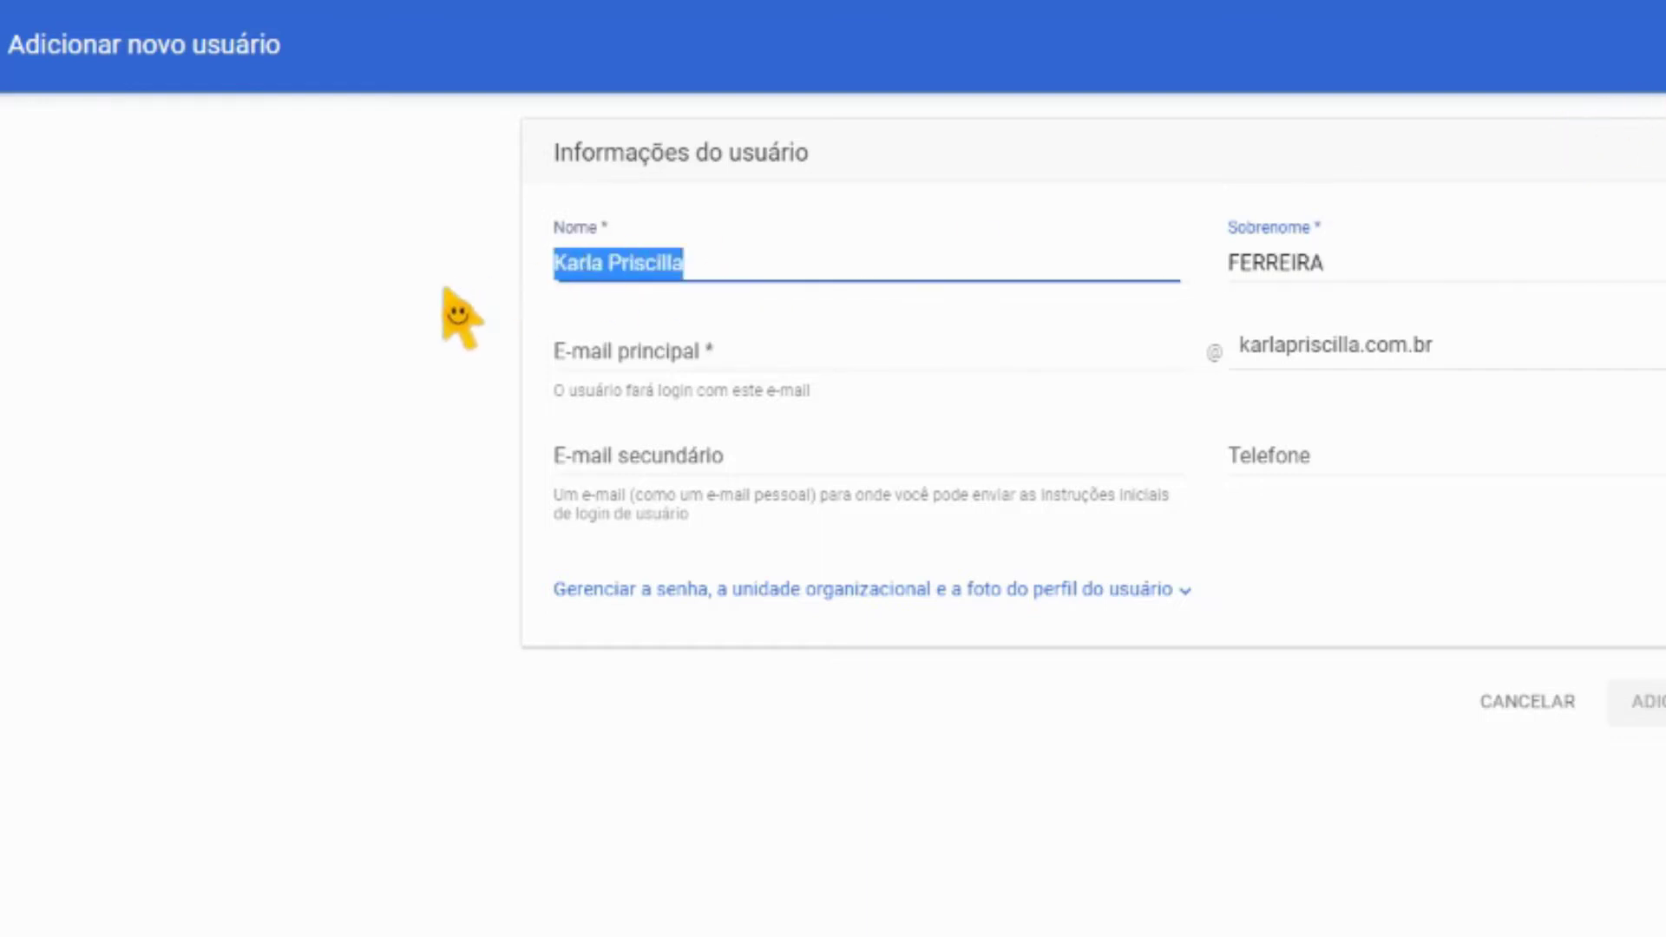
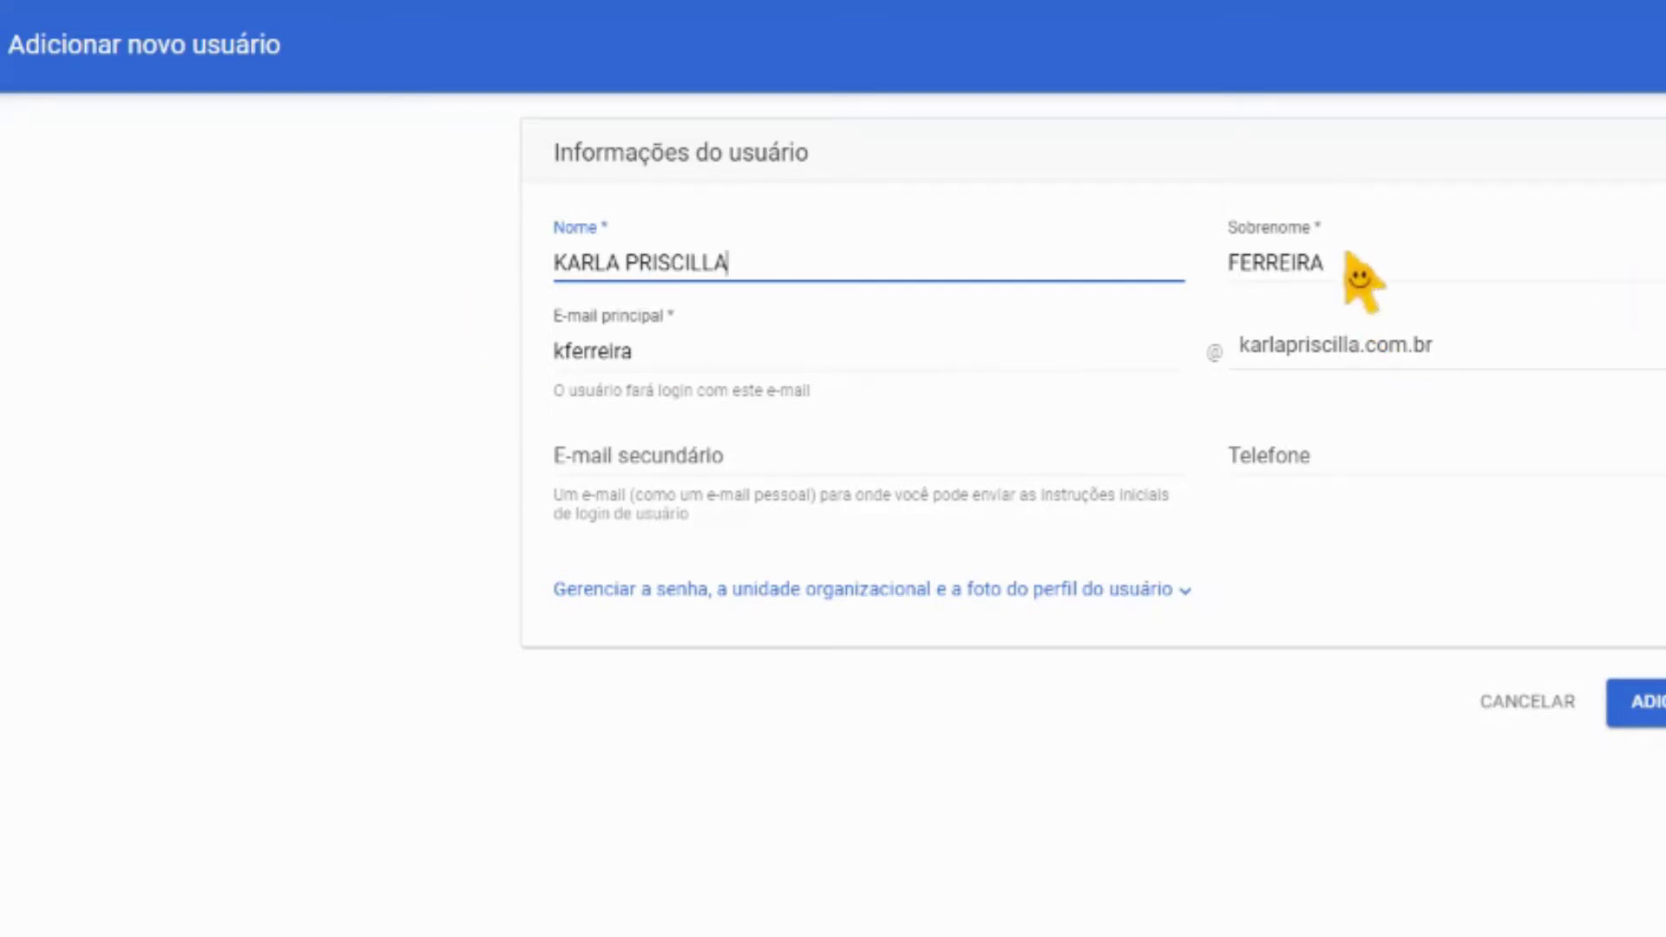
left_click(1350, 262)
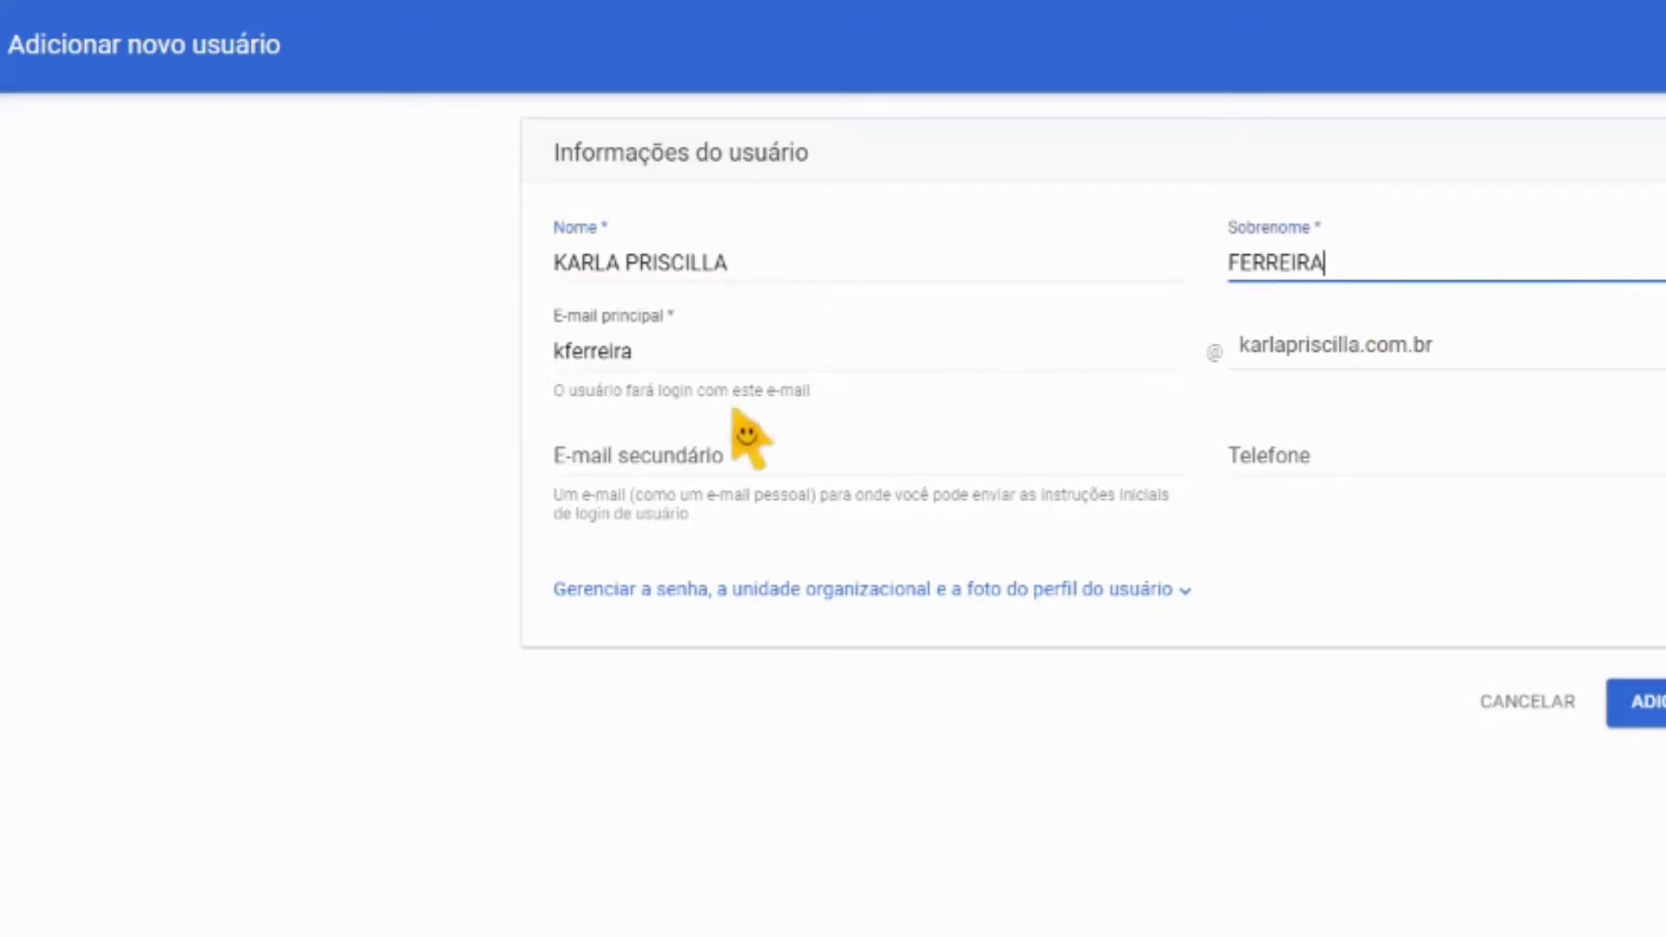
Edit the suggested primary login e-mail and enter the user's personal secondary e-mail
left_click(610, 354)
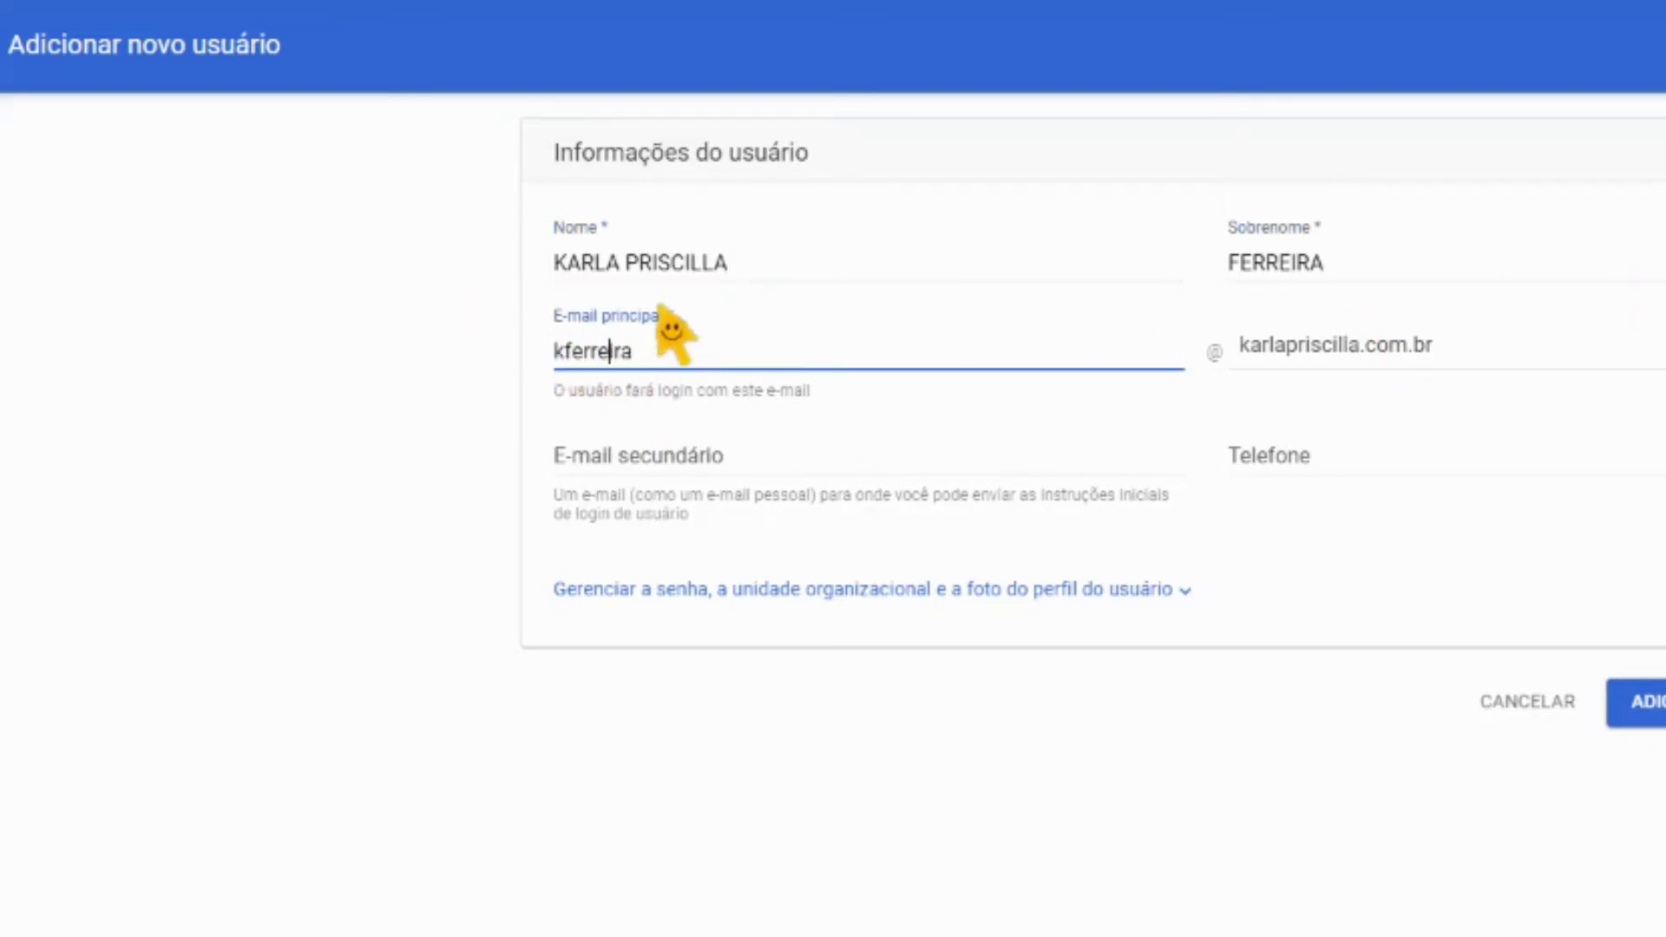
left_click(565, 354)
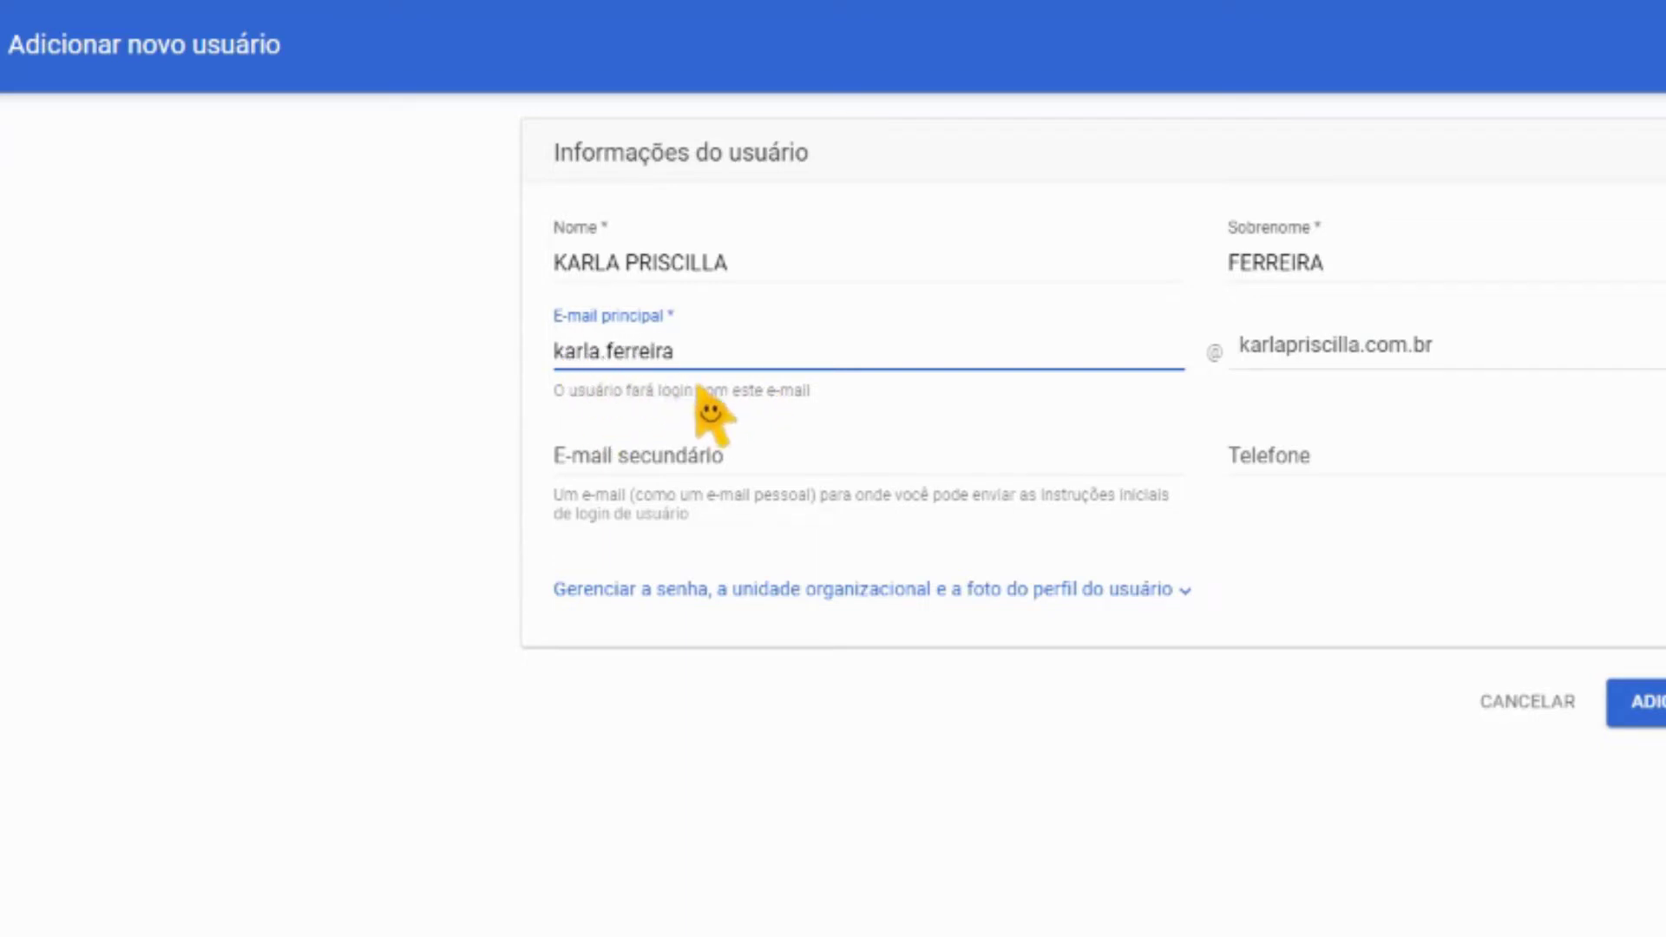
left_click(725, 412)
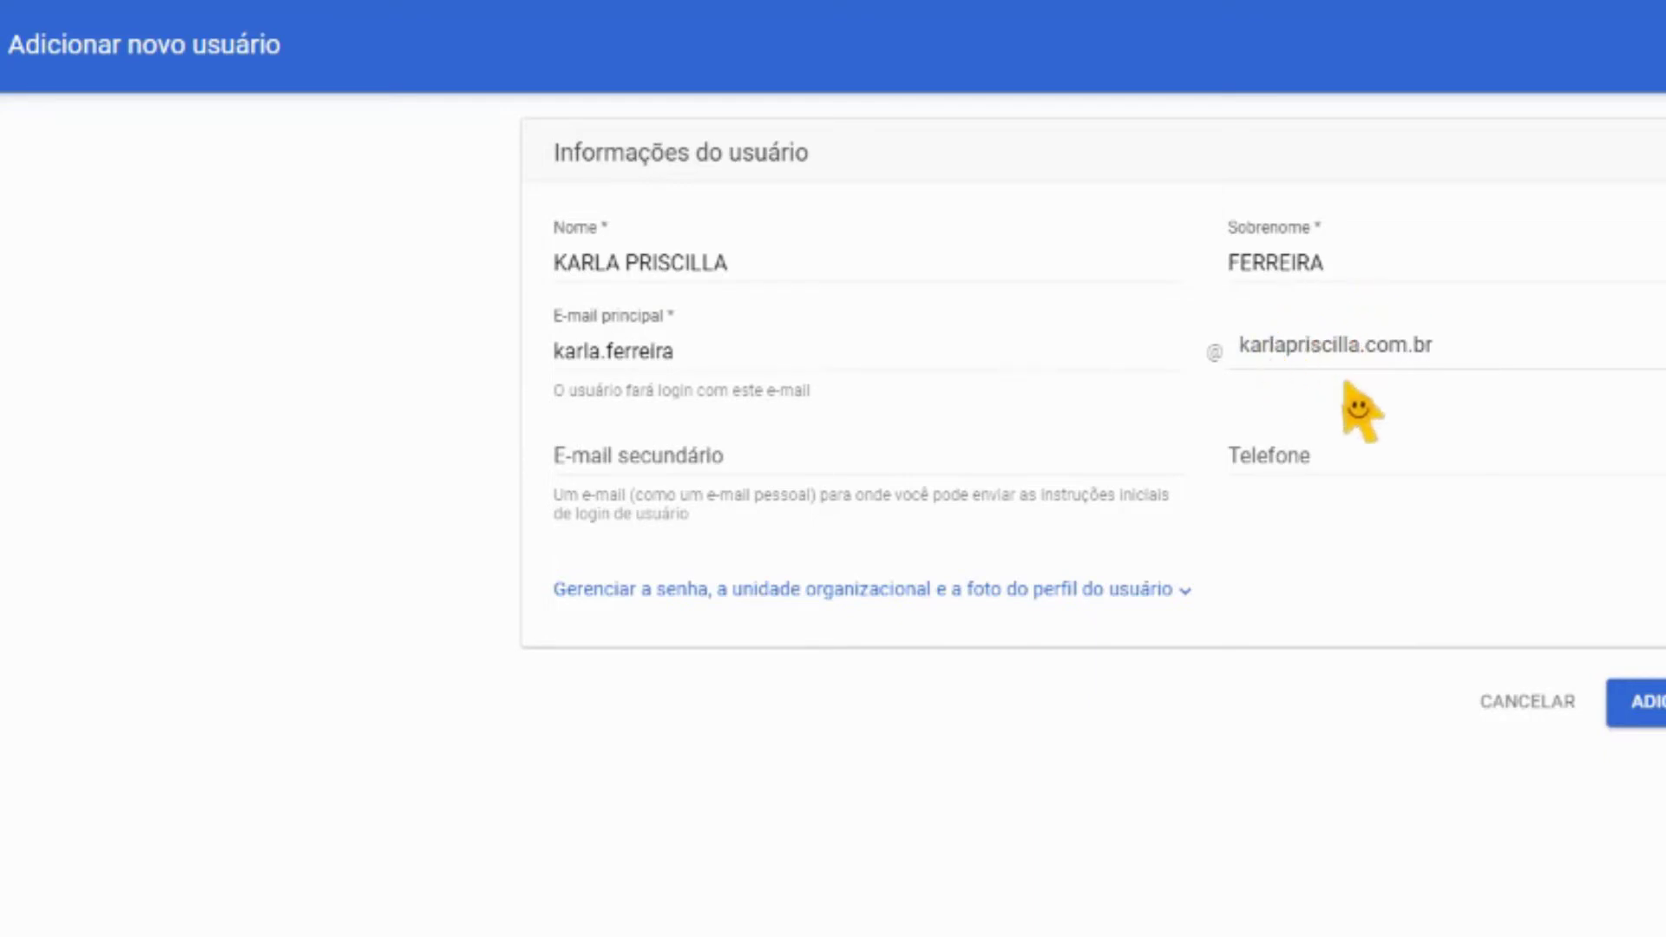
left_click(625, 467)
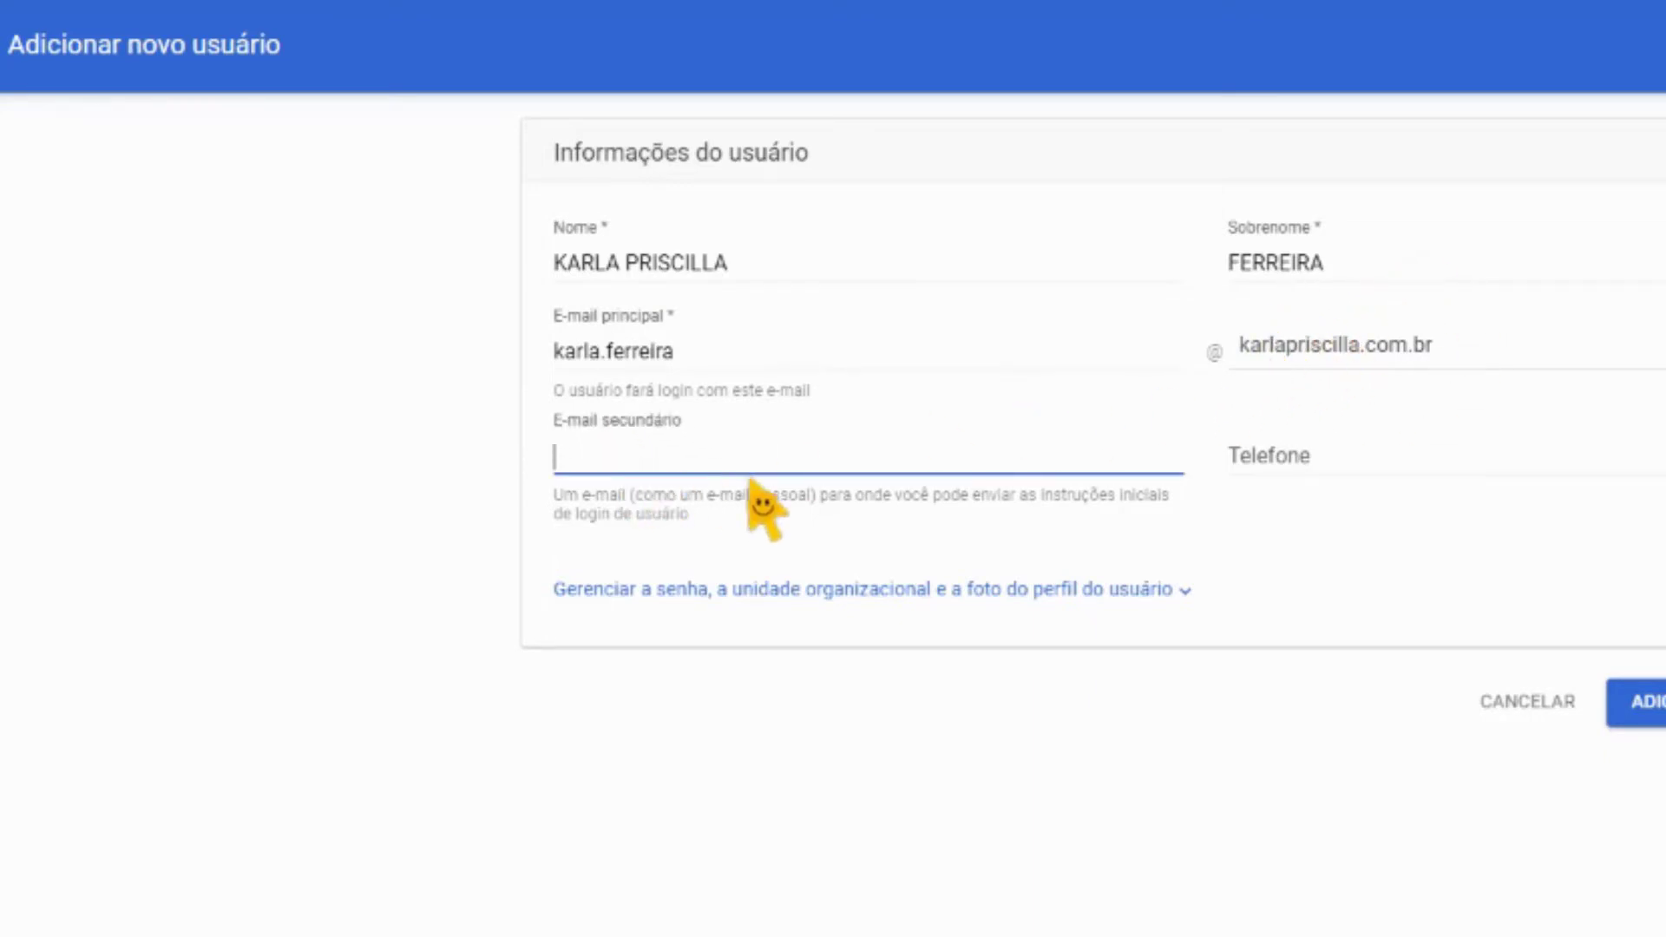
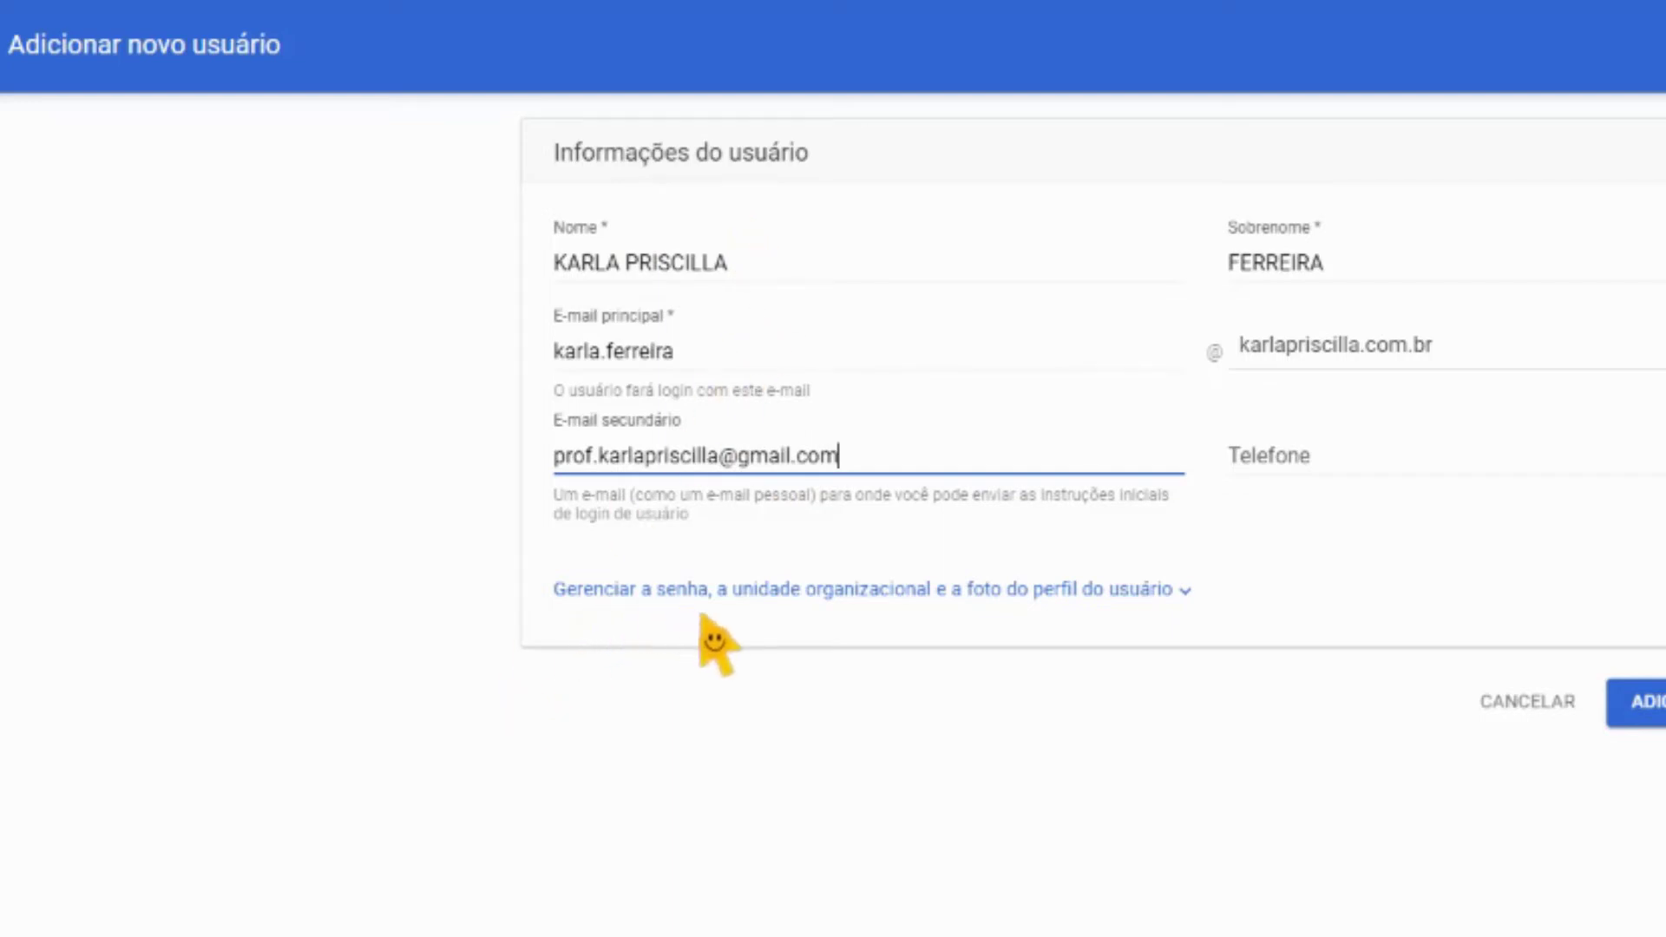
left_click(721, 590)
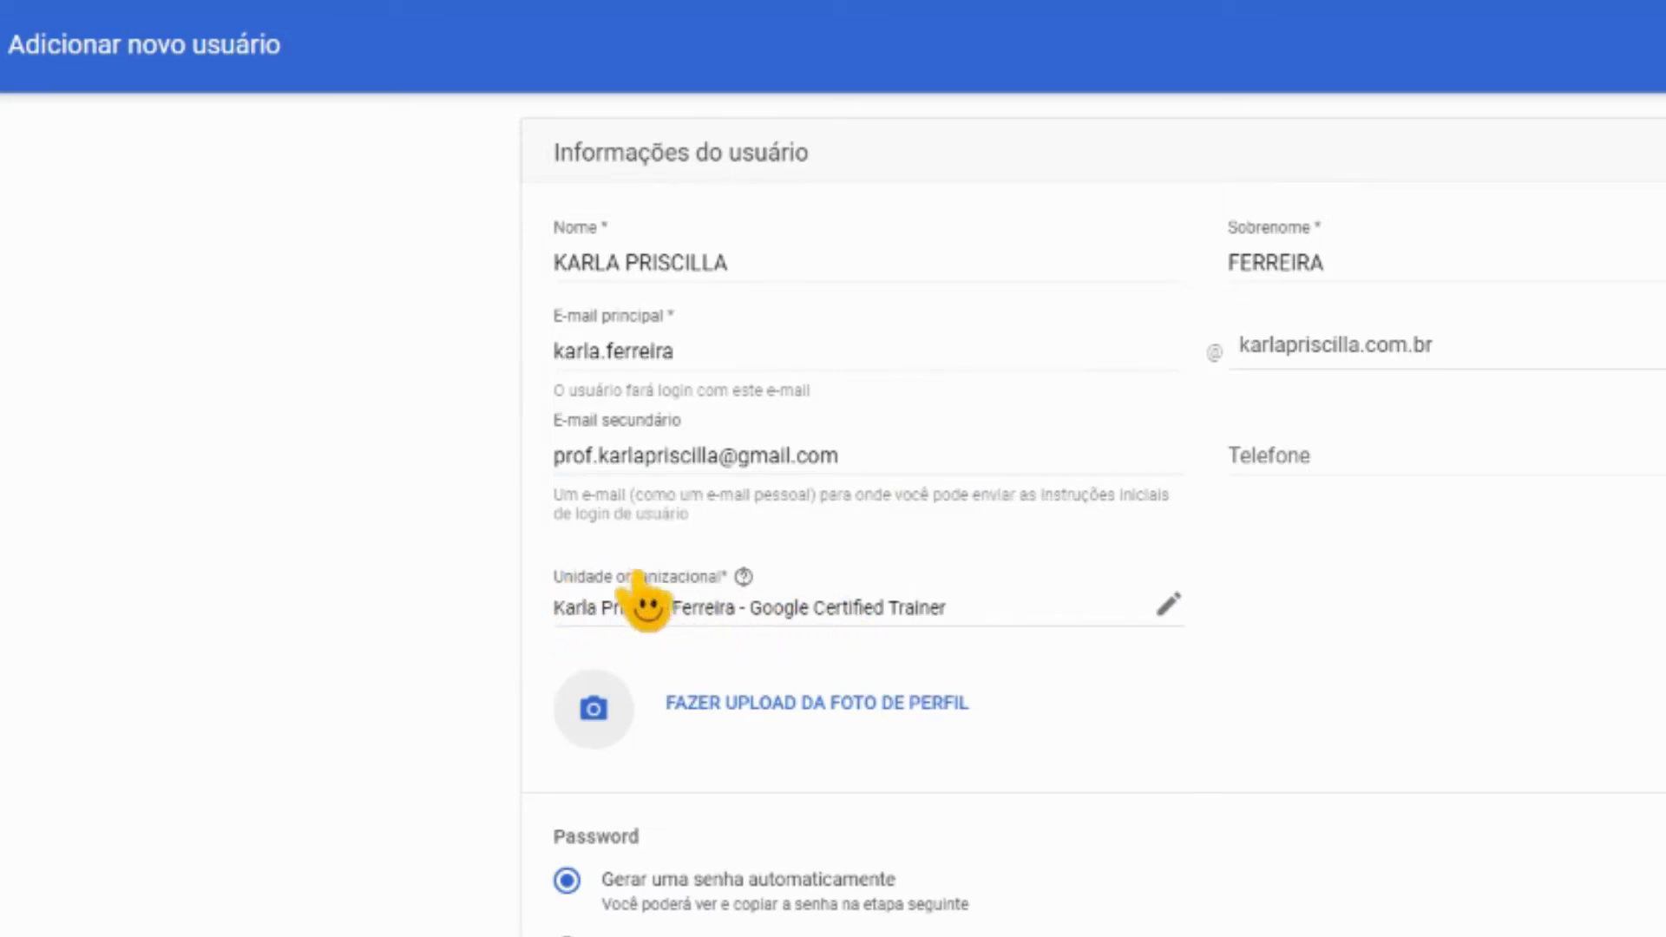
Place the new user in the Educadores organizational unit
mouse_move(743, 576)
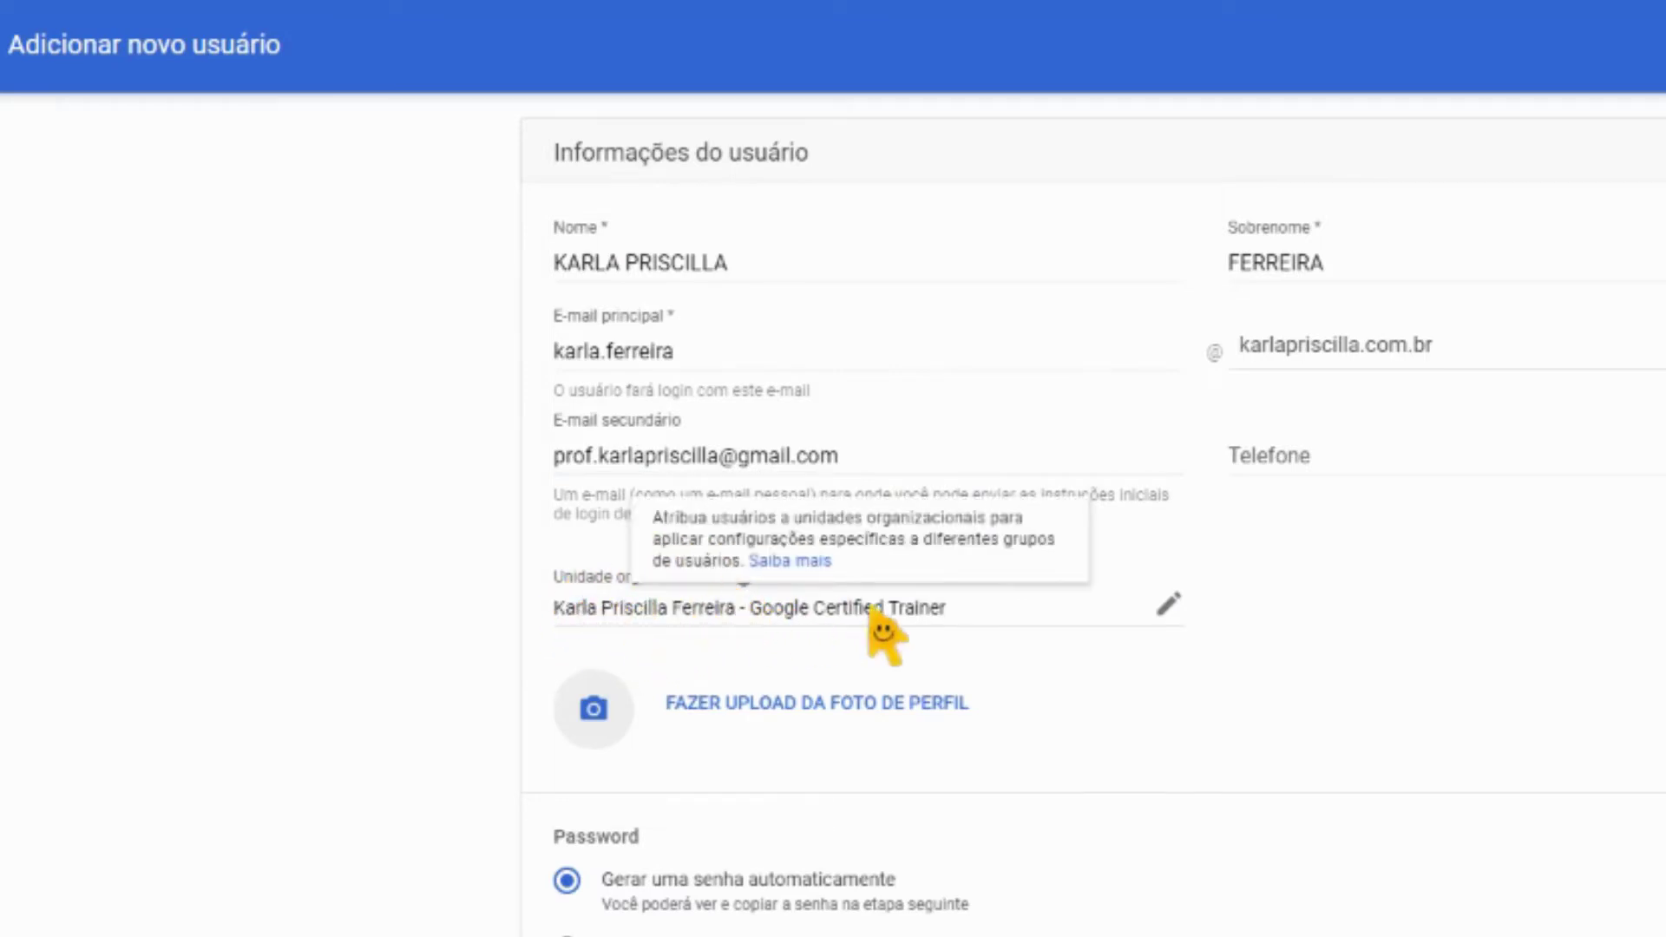
left_click(1169, 605)
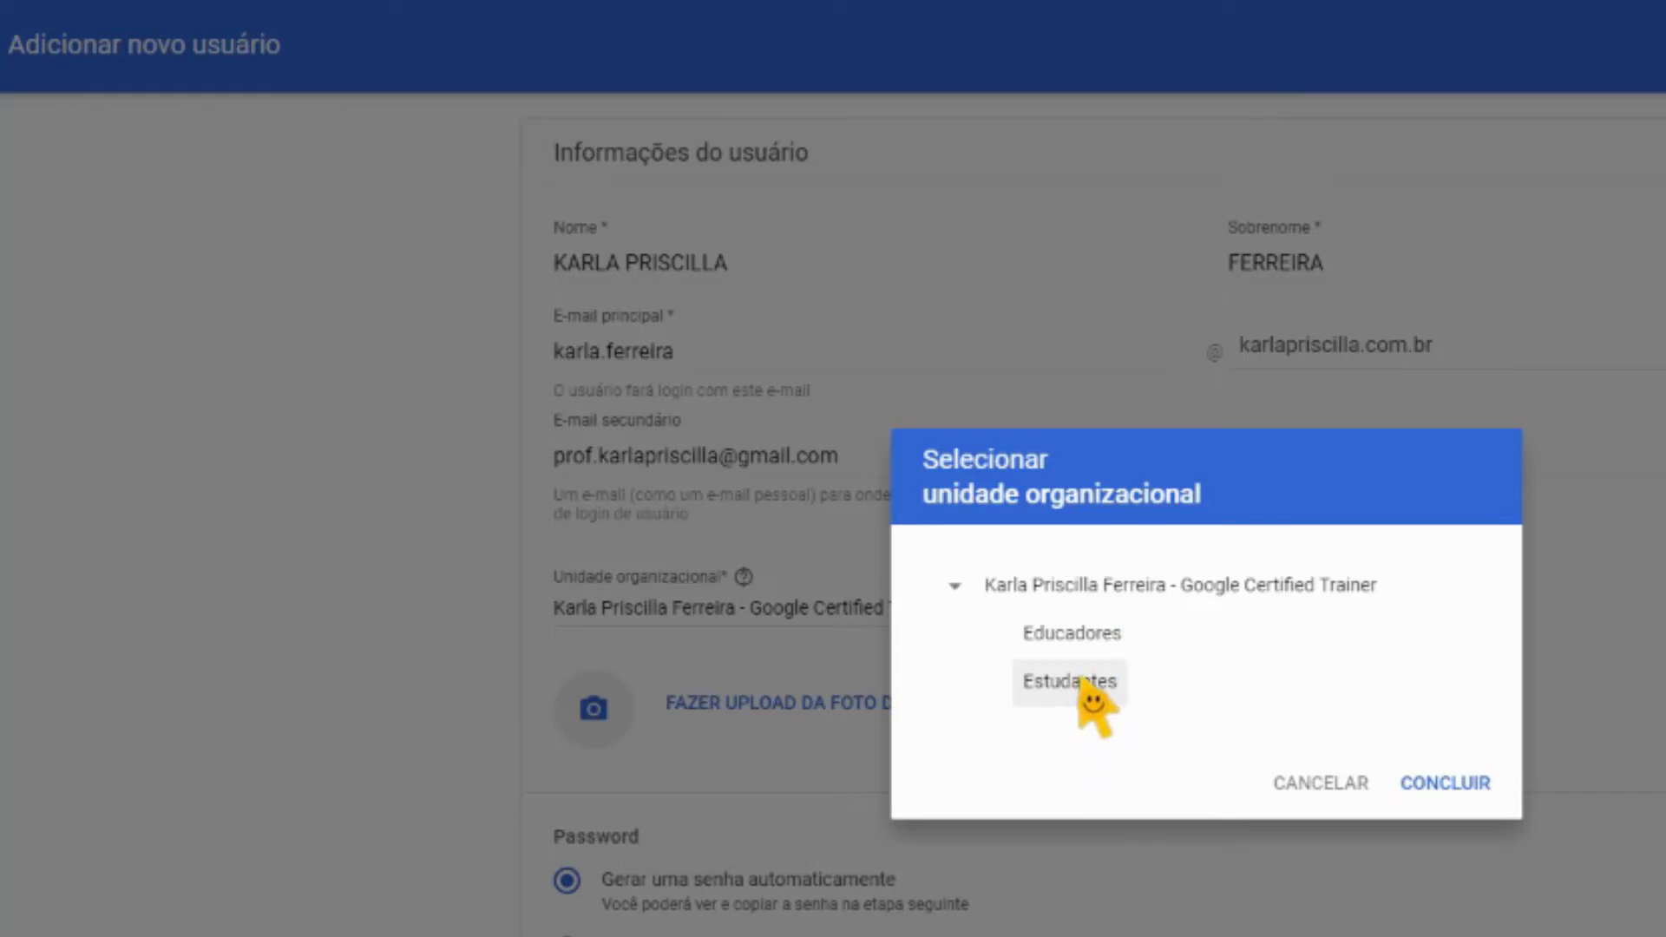
left_click(1092, 641)
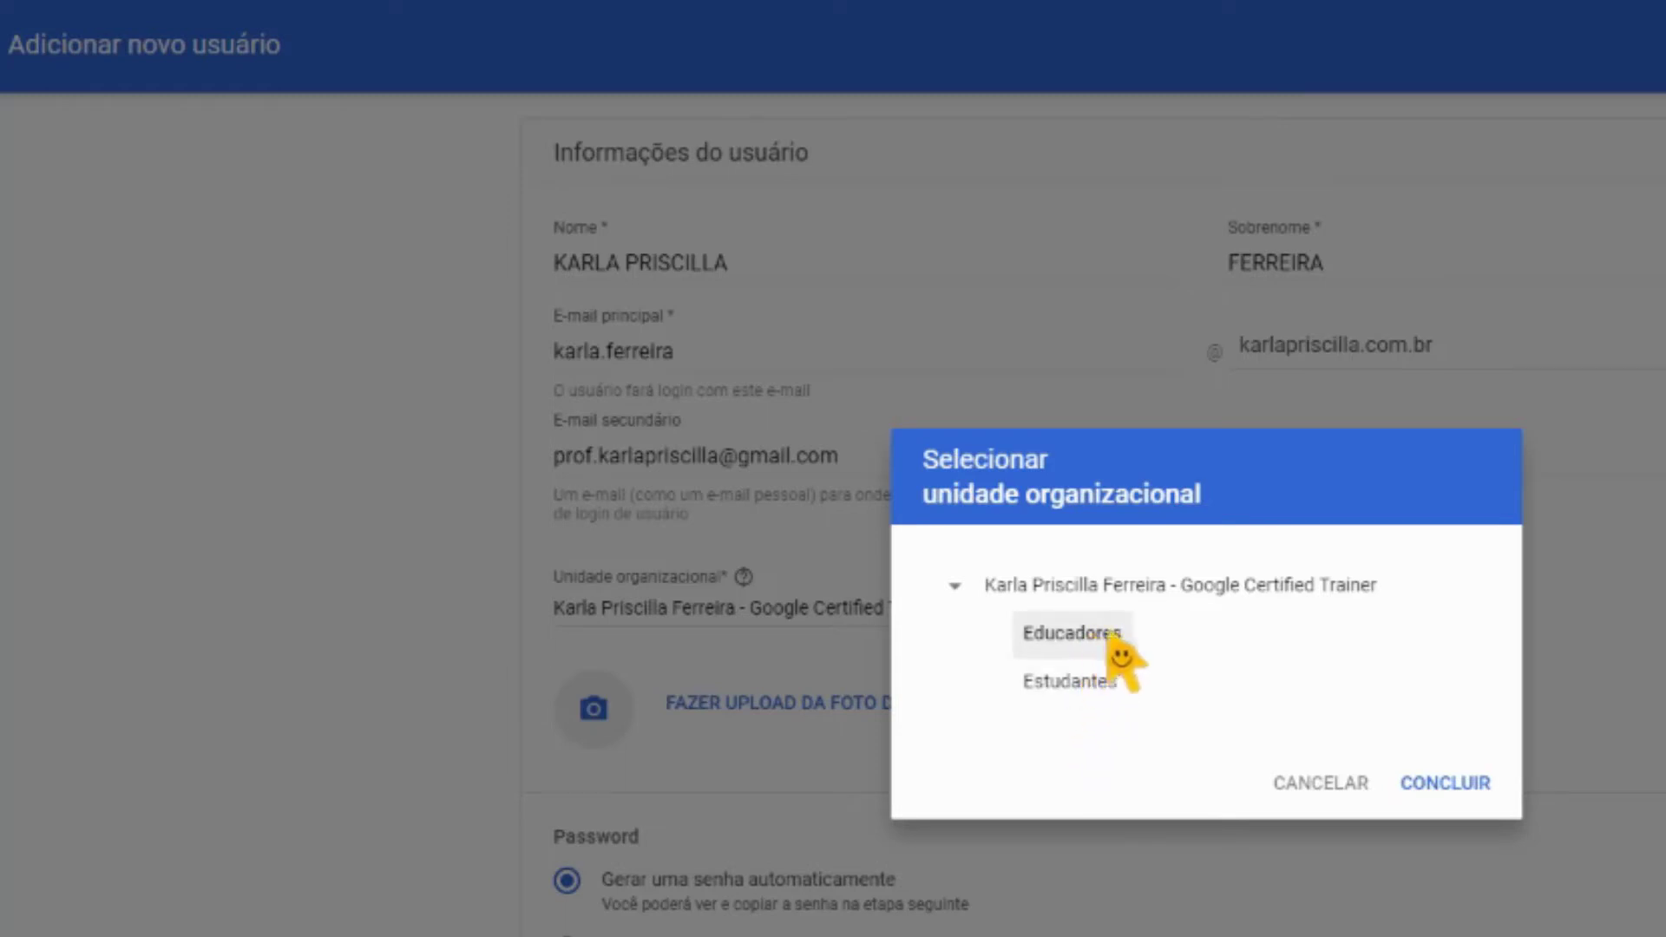
left_click(1446, 785)
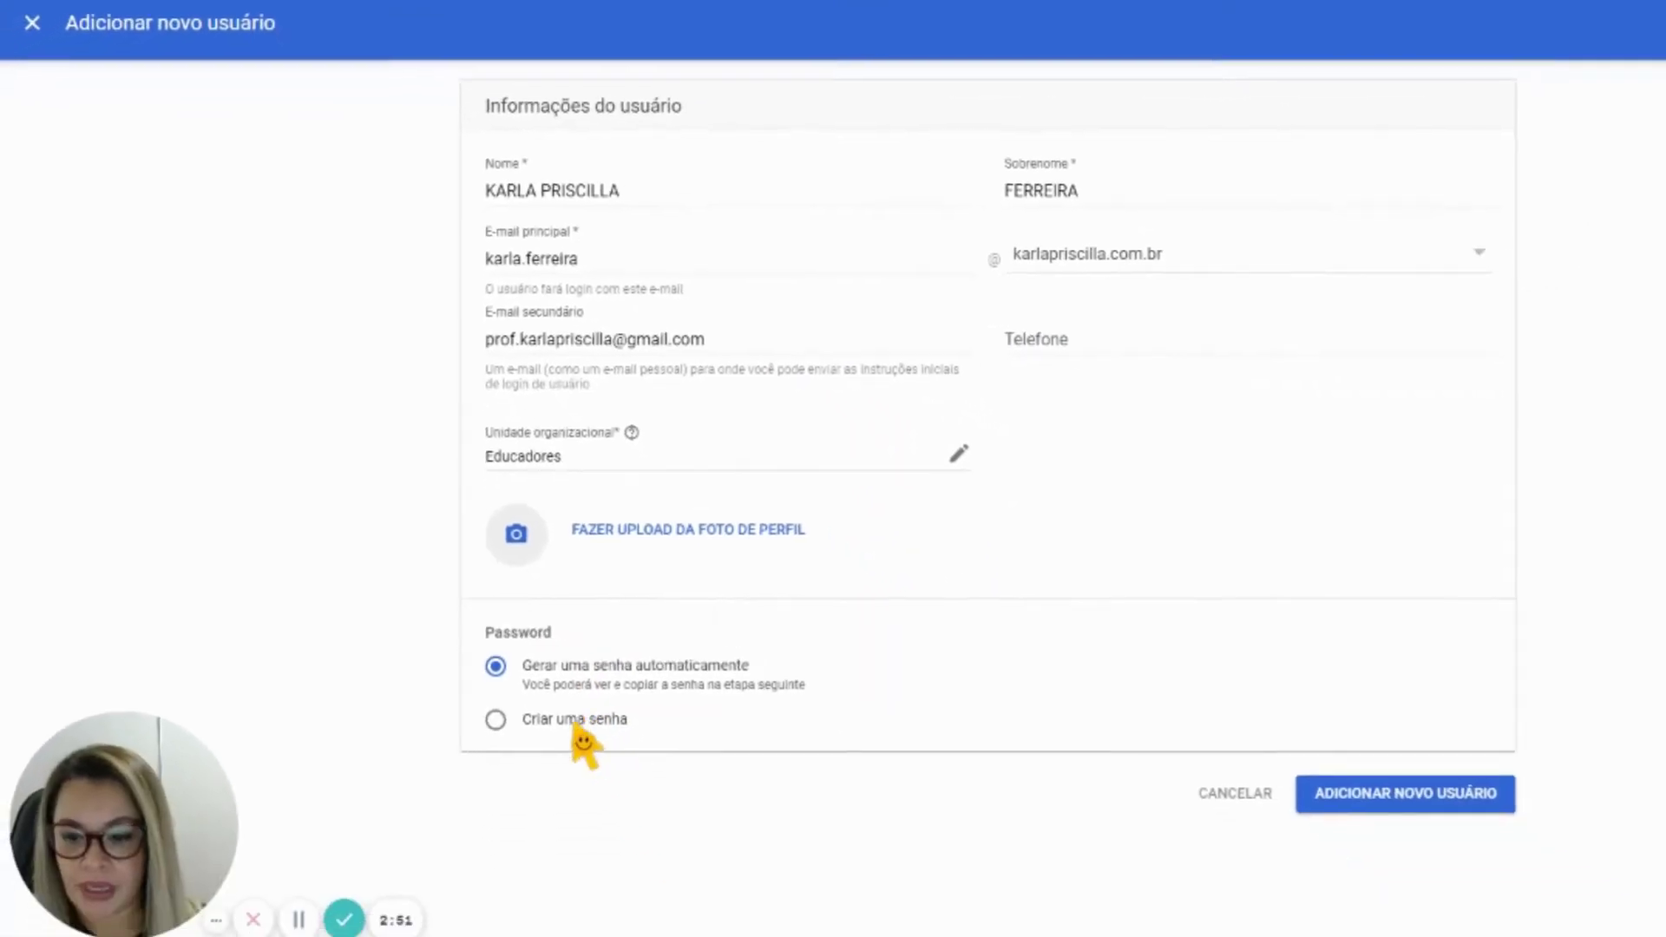
Set a manual password, verify it, and create the account
left_click(574, 720)
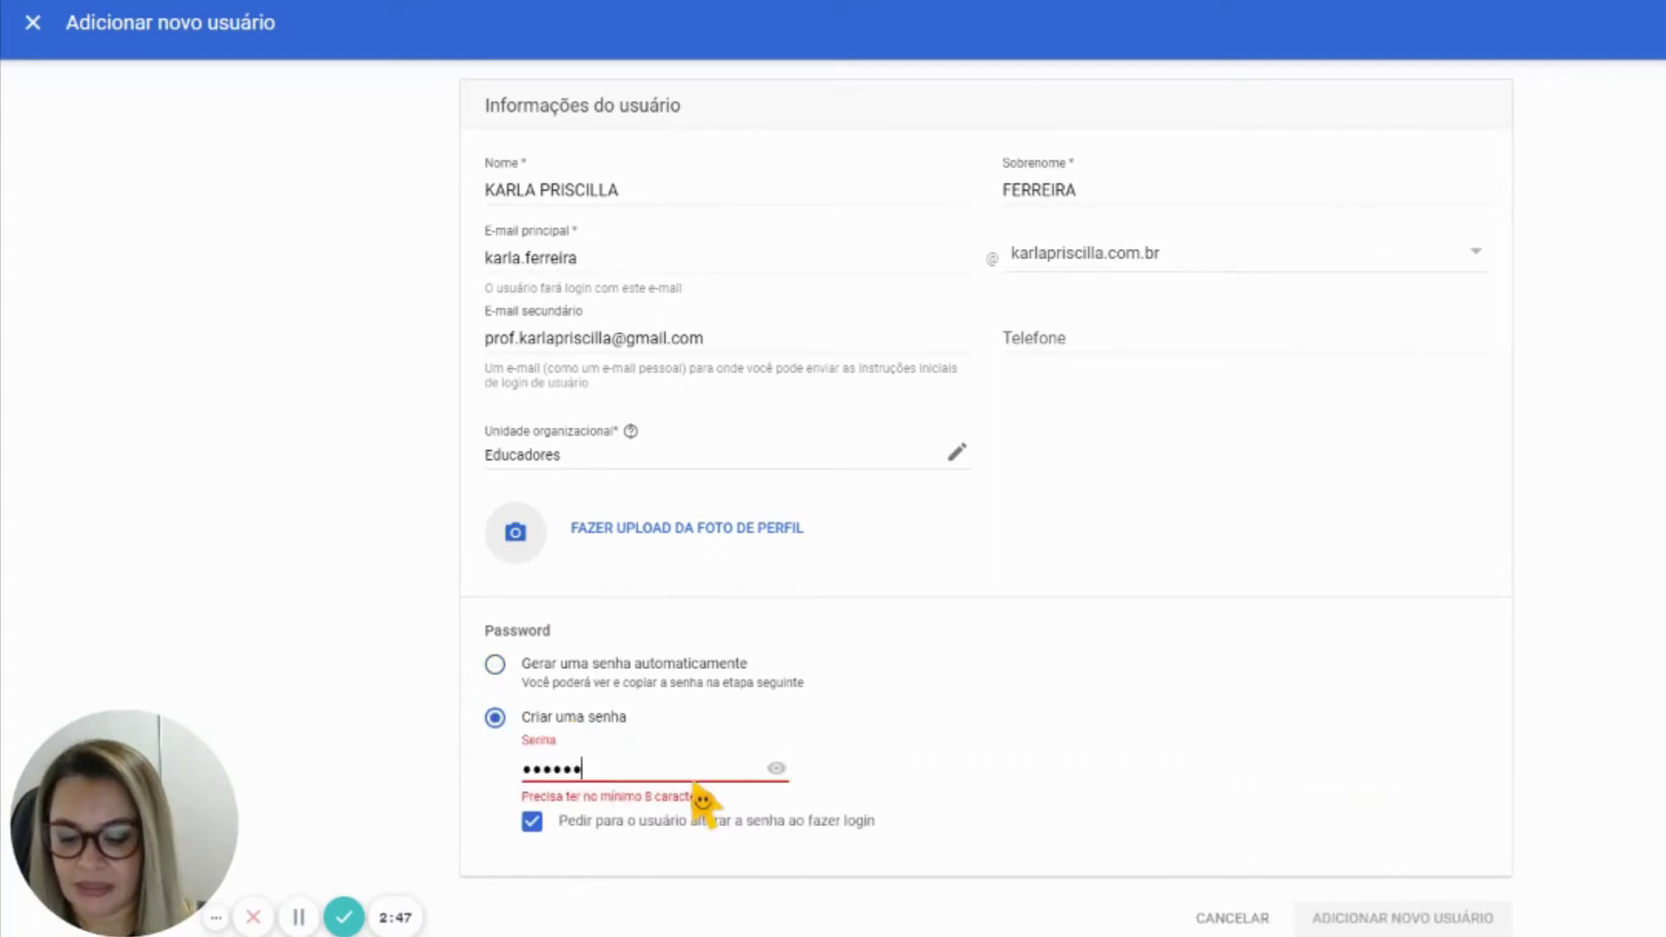
type("1")
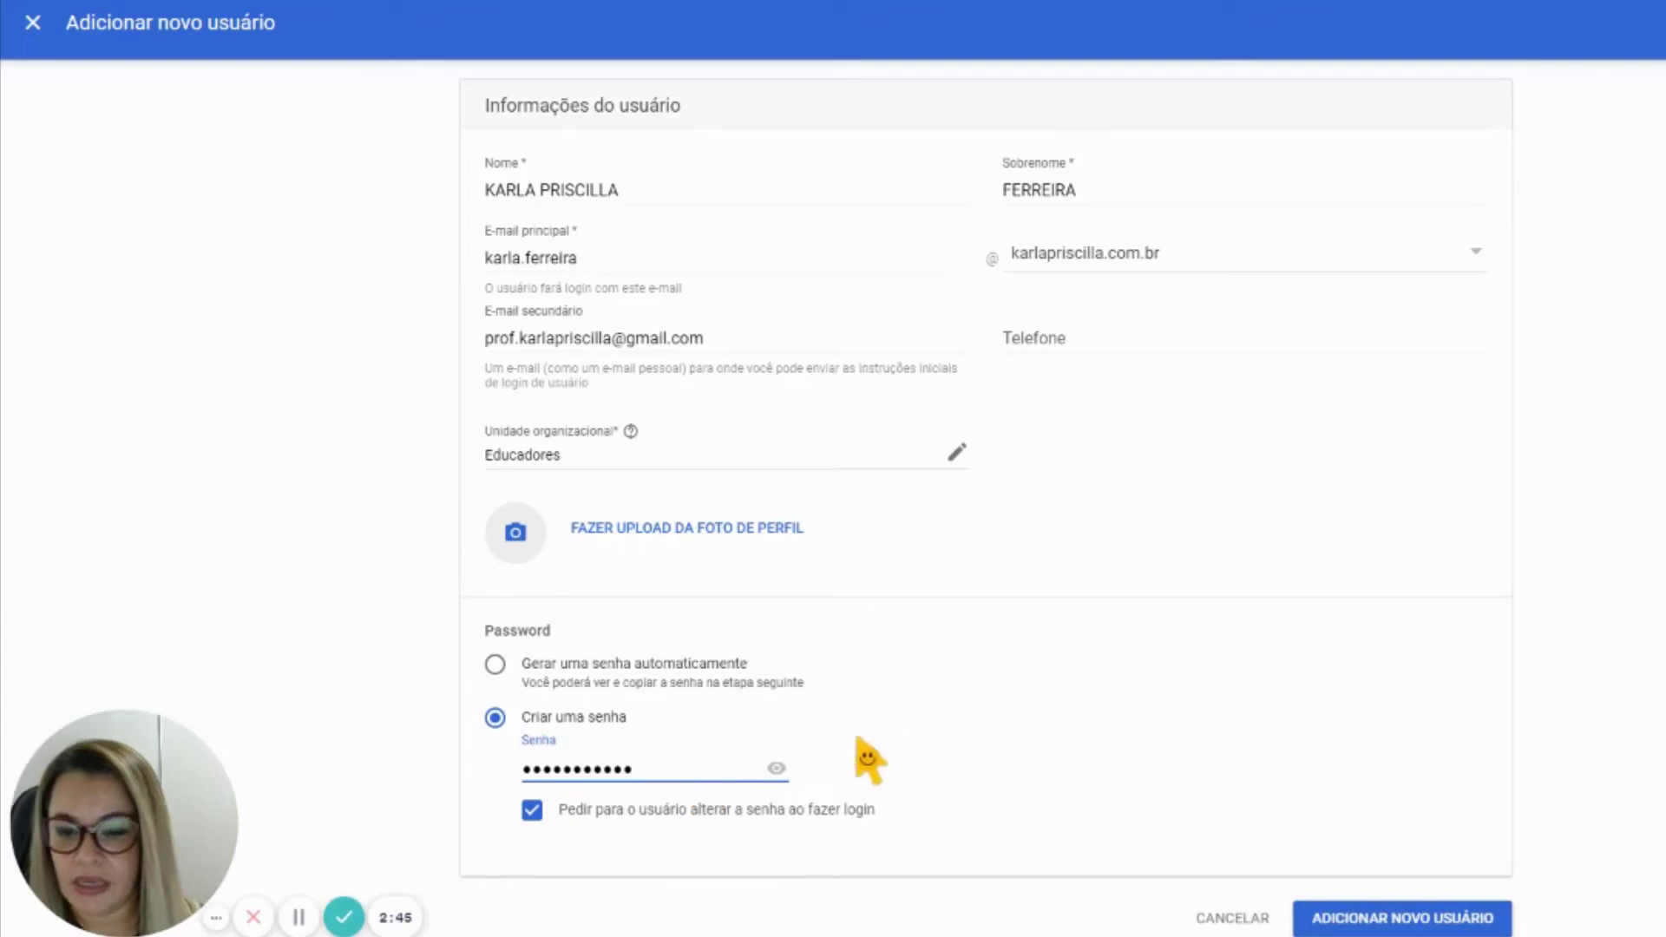
left_click(776, 769)
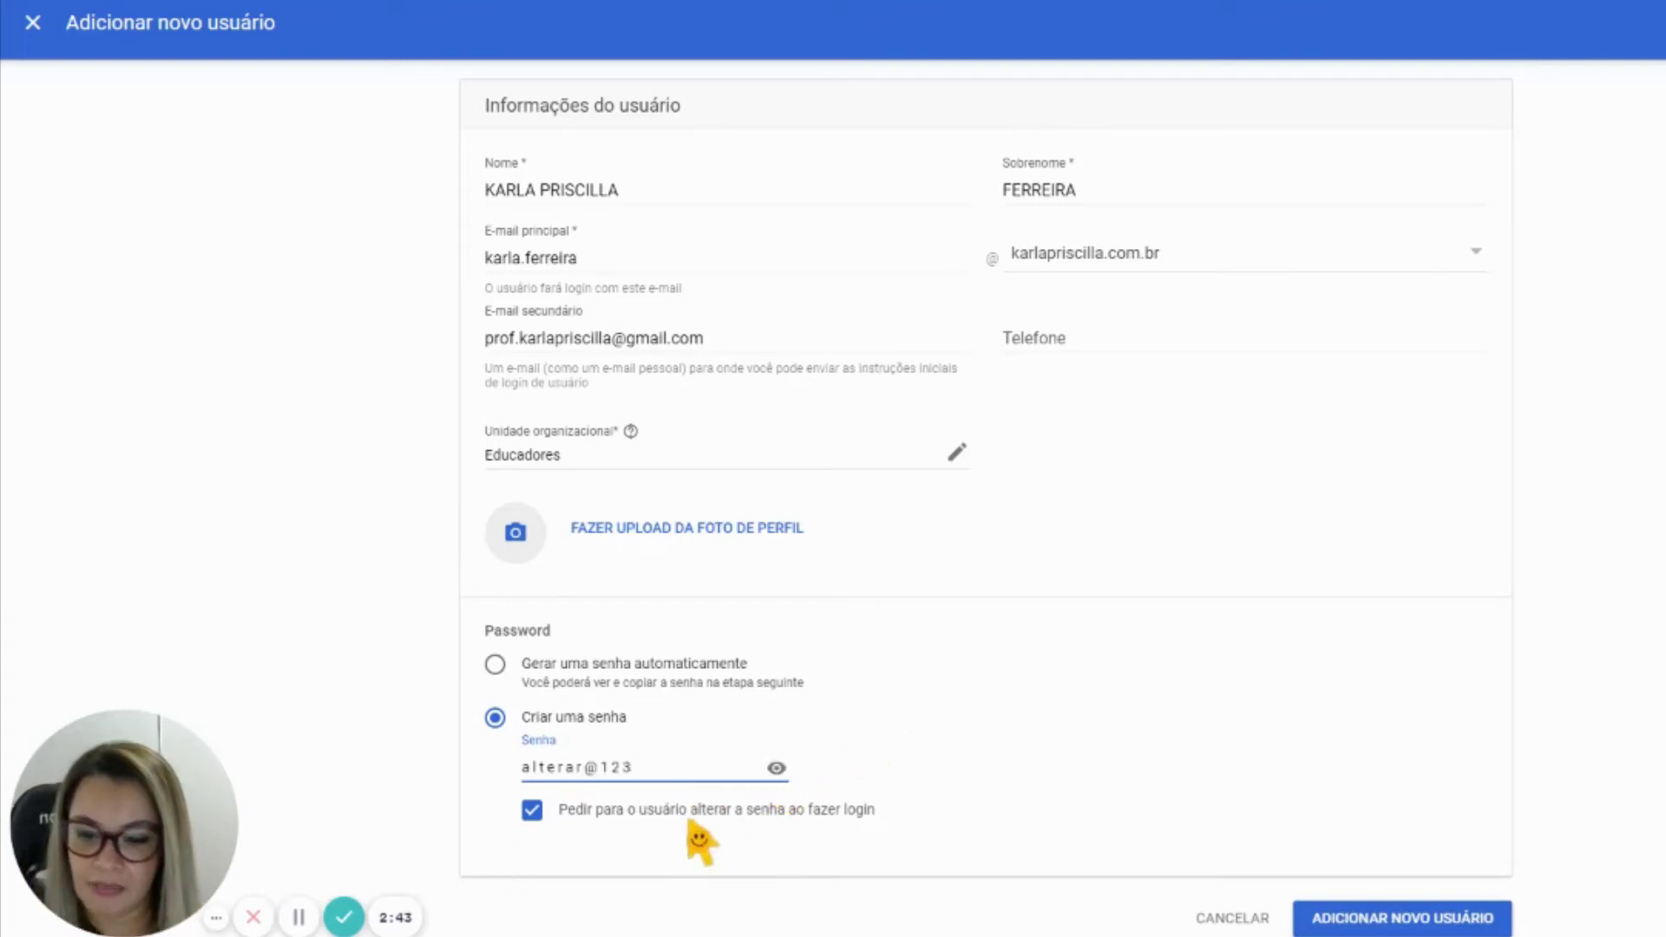
left_click(1405, 918)
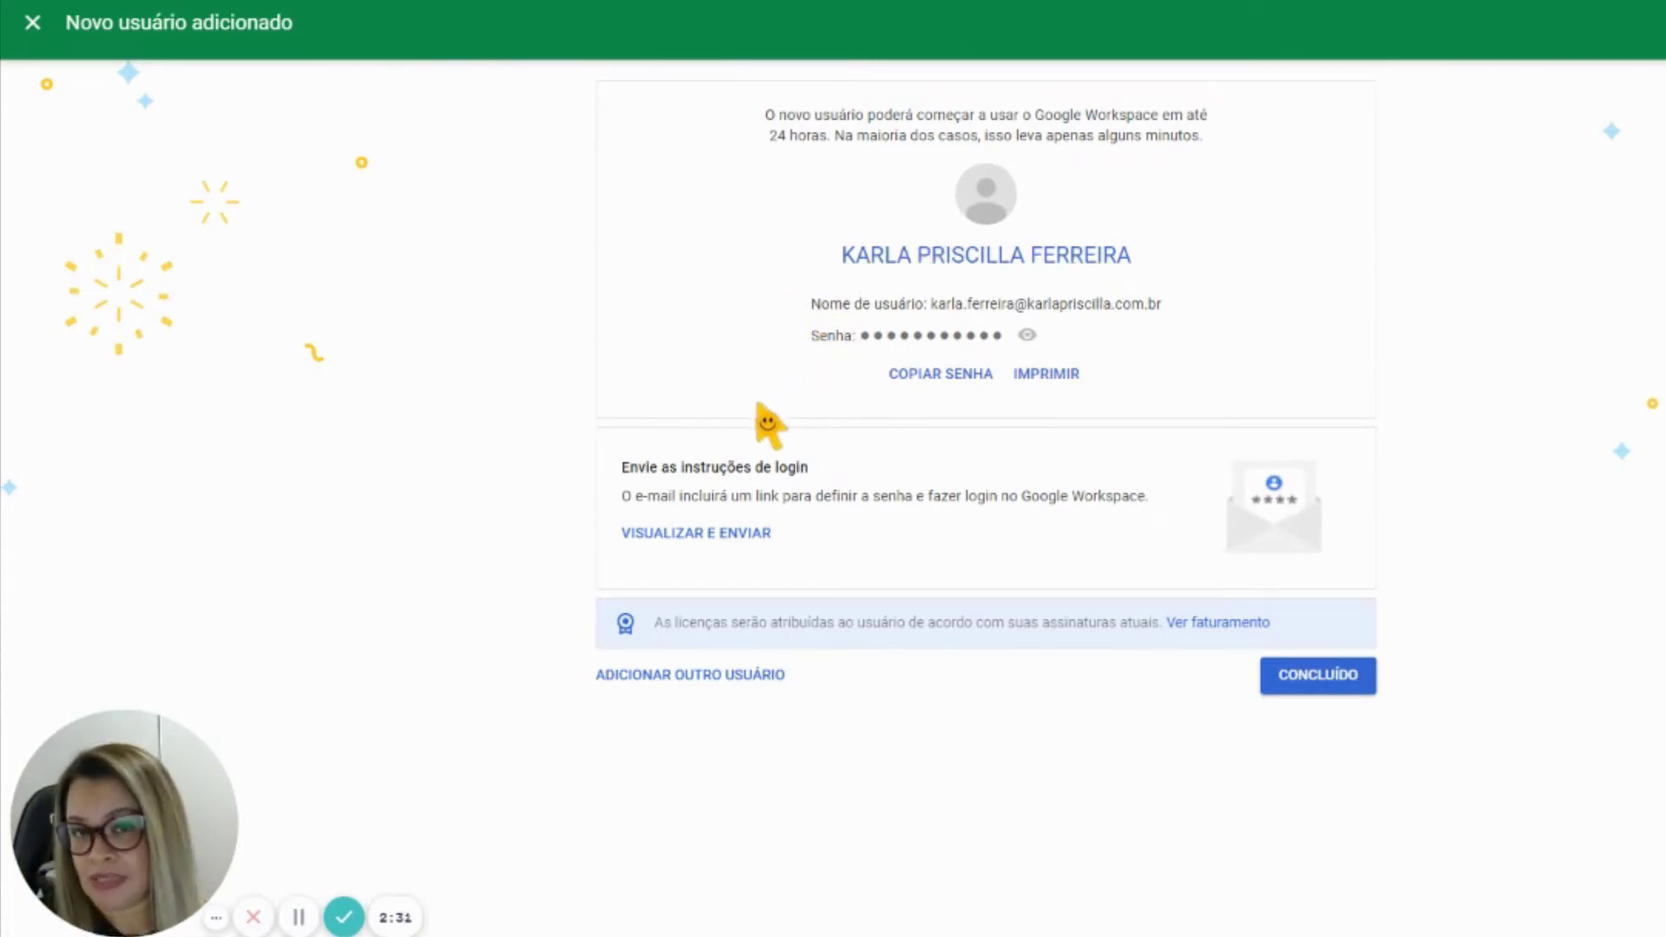
Preview and send the login instructions e-mail to the user's secondary address
left_click(739, 532)
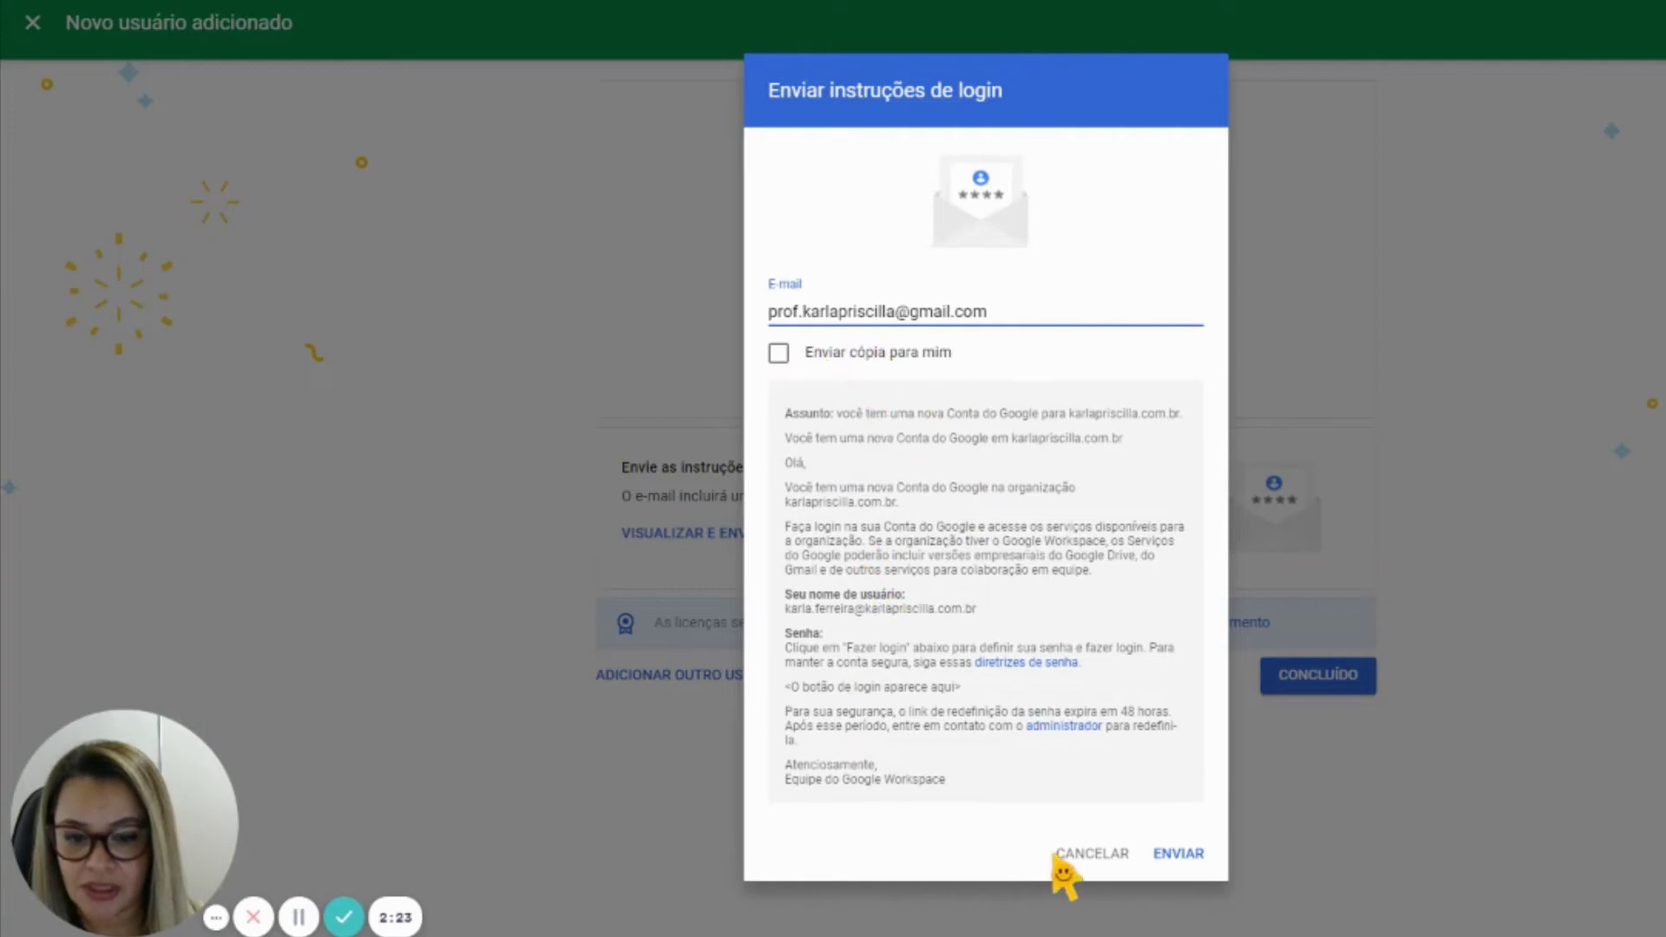
left_click(1180, 854)
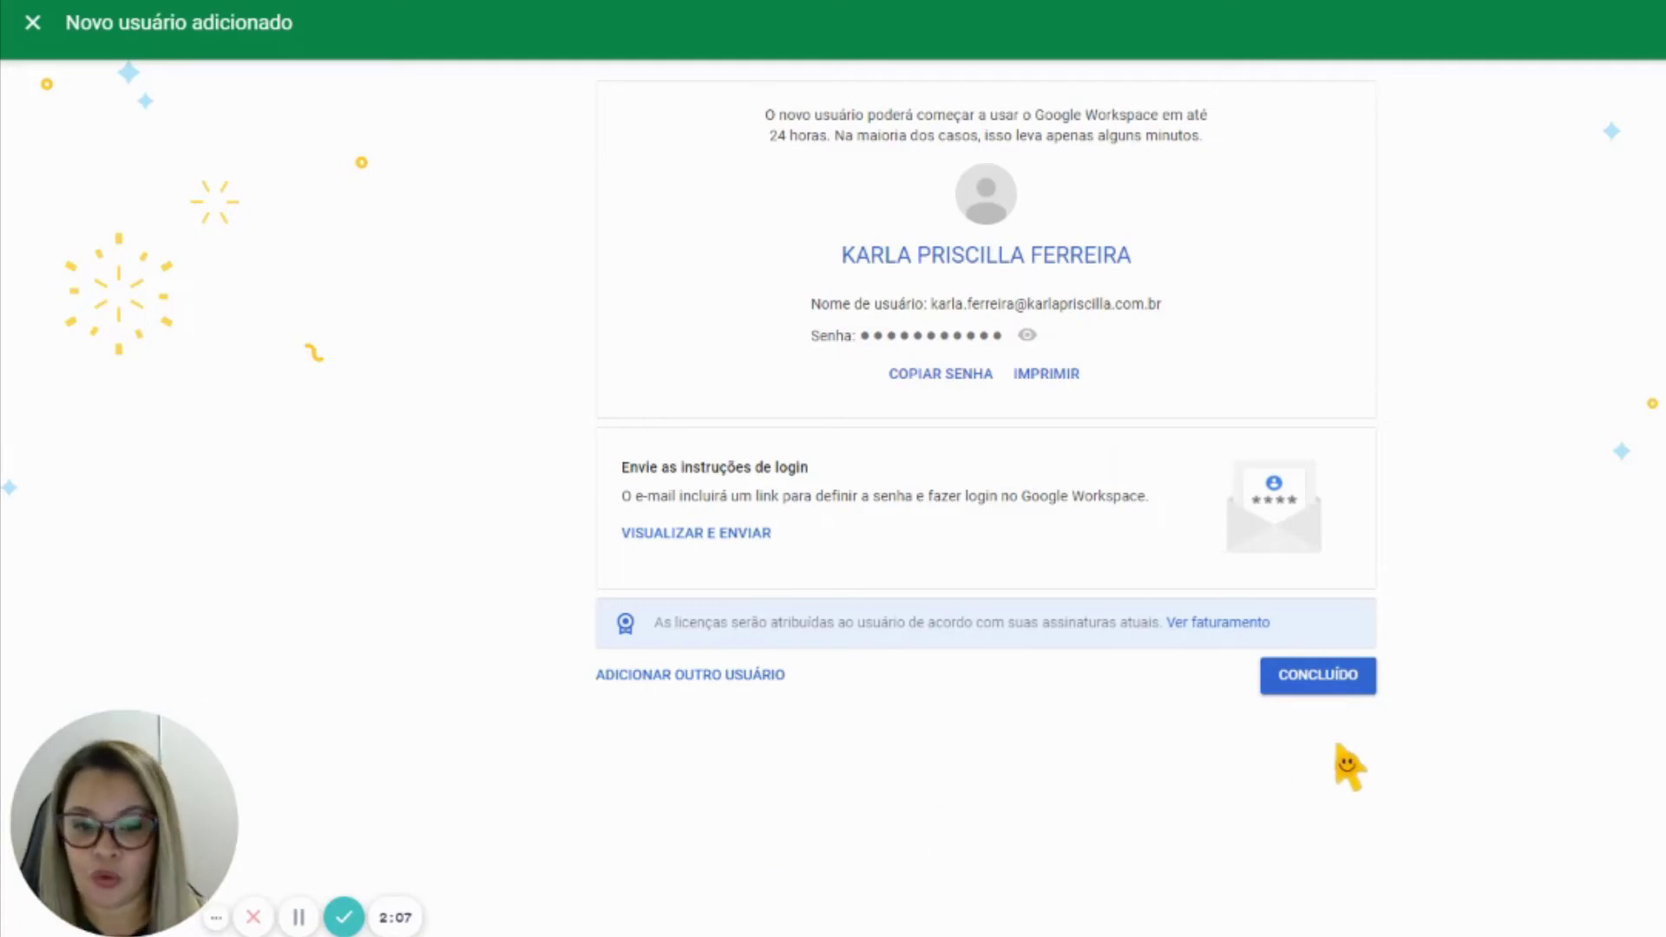
Close the confirmation and search by the user's first name to open their account page
left_click(1337, 691)
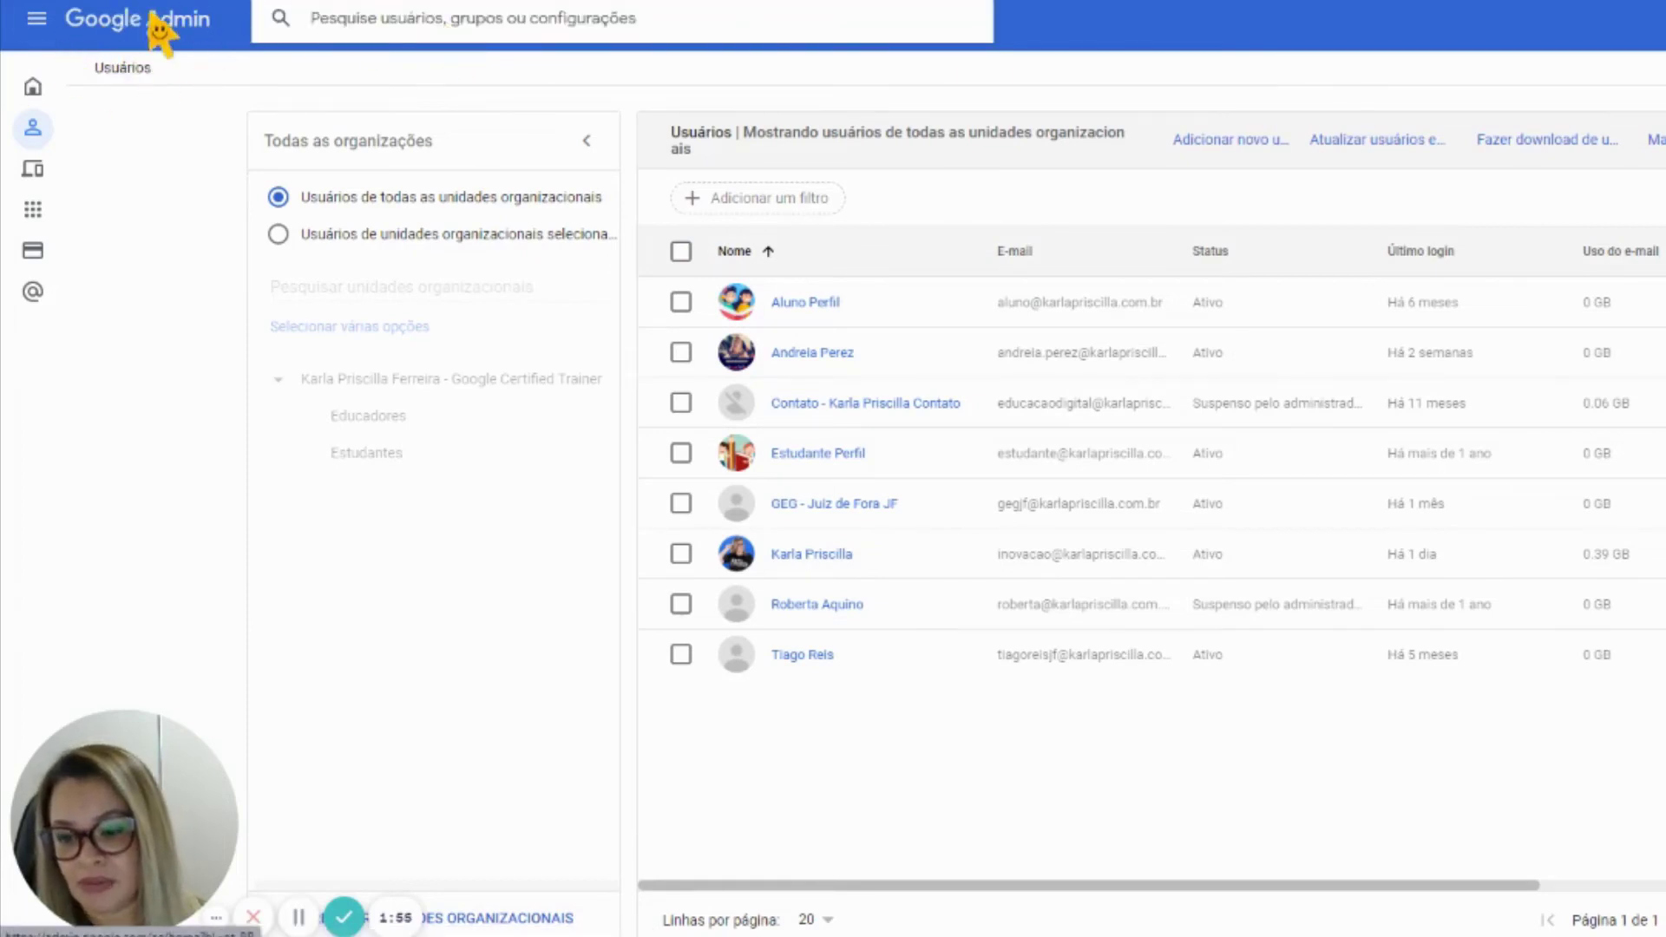
left_click(439, 33)
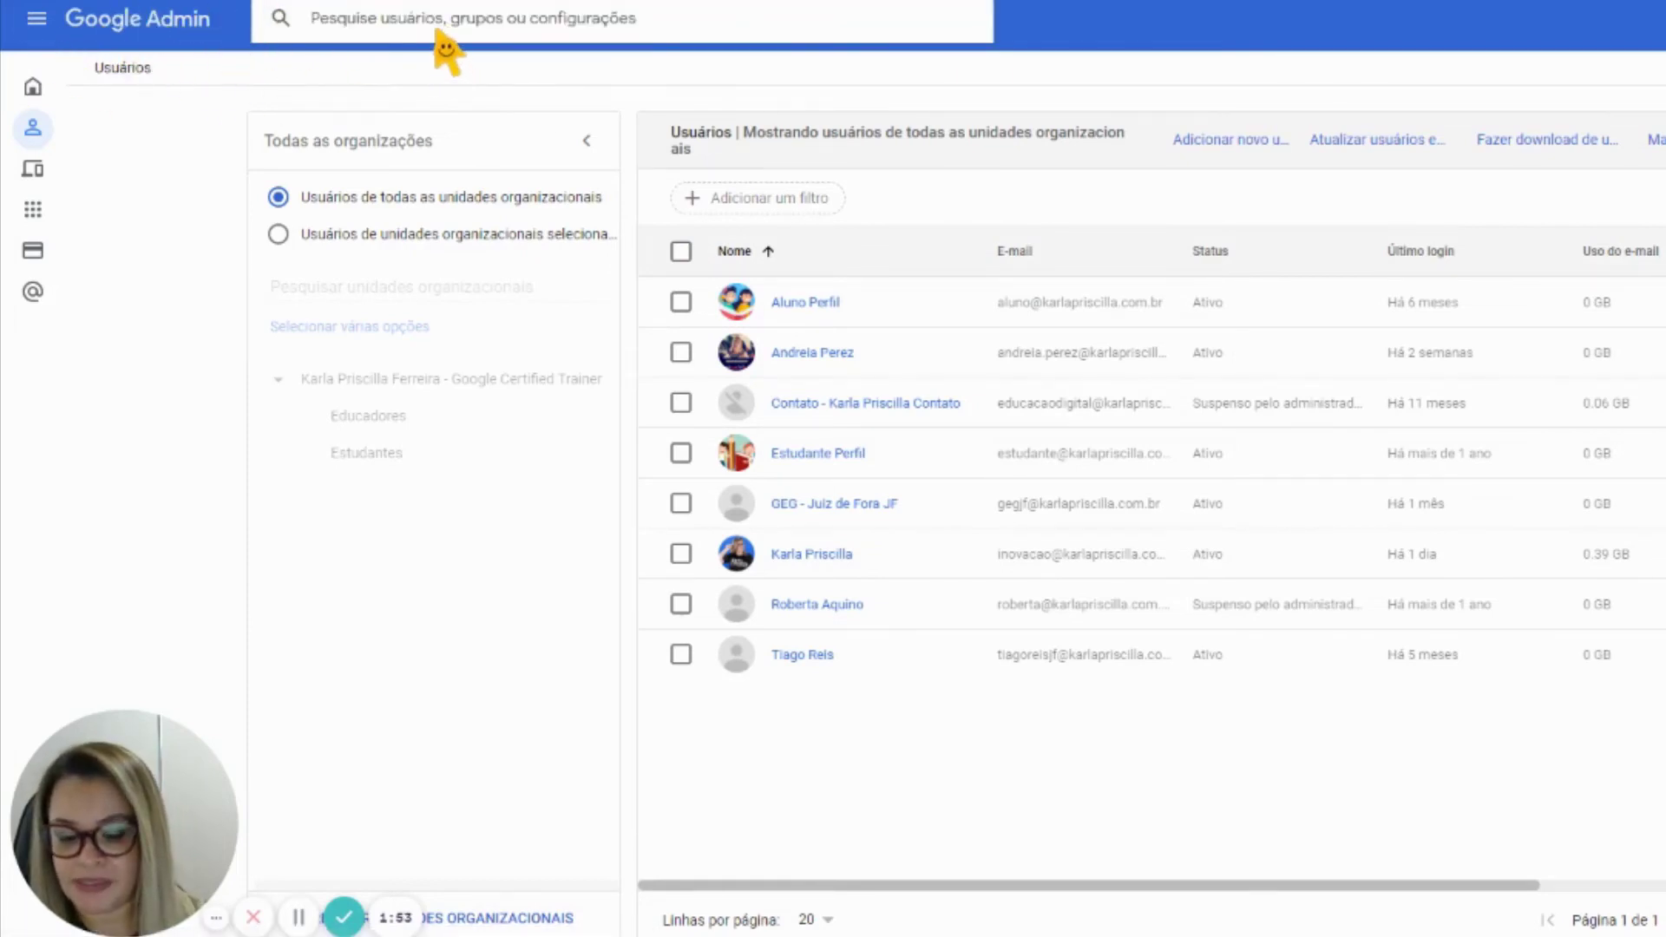
type("karla")
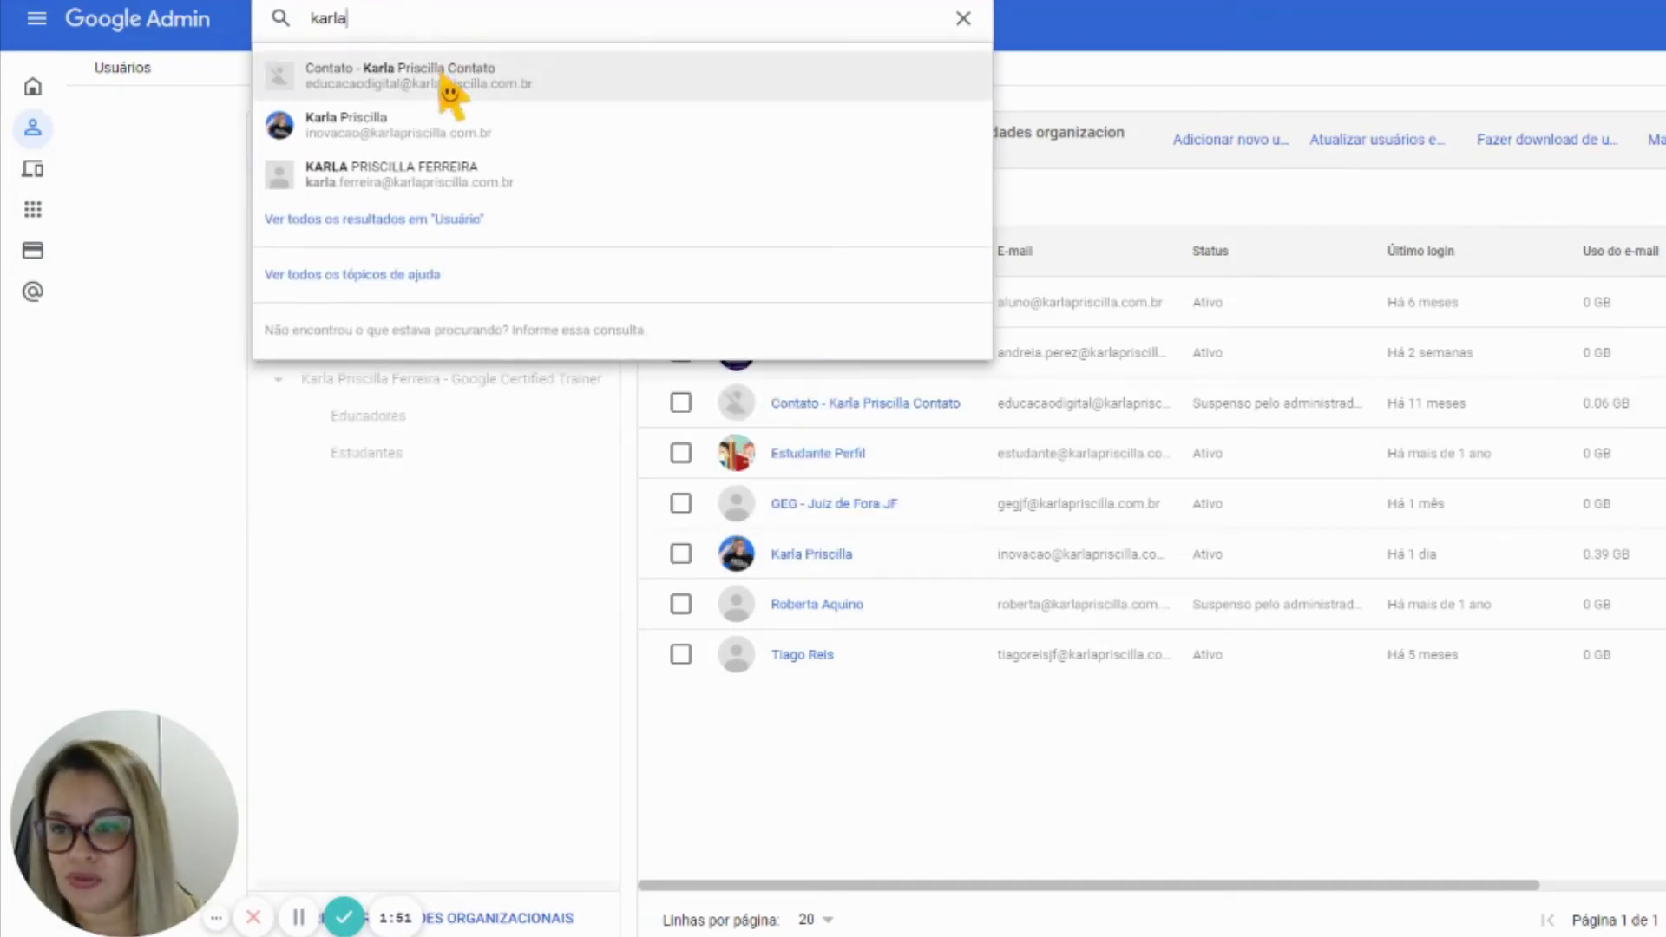
left_click(434, 178)
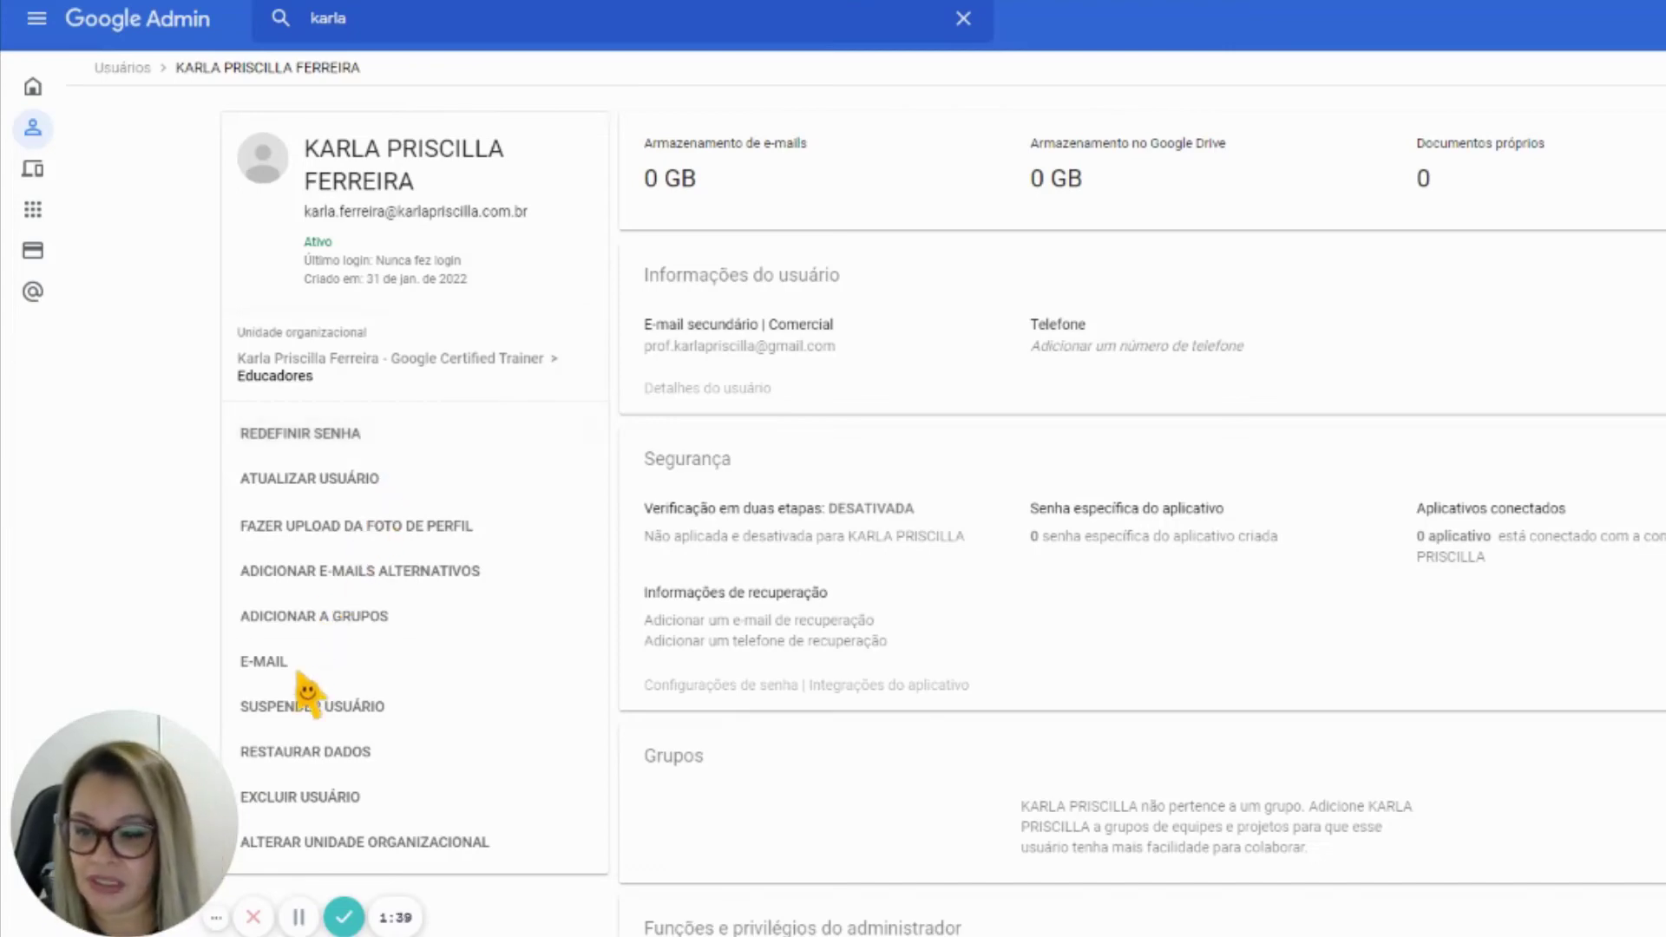
Suspend the new user's account, then reactivate it, confirming both actions
left_click(402, 706)
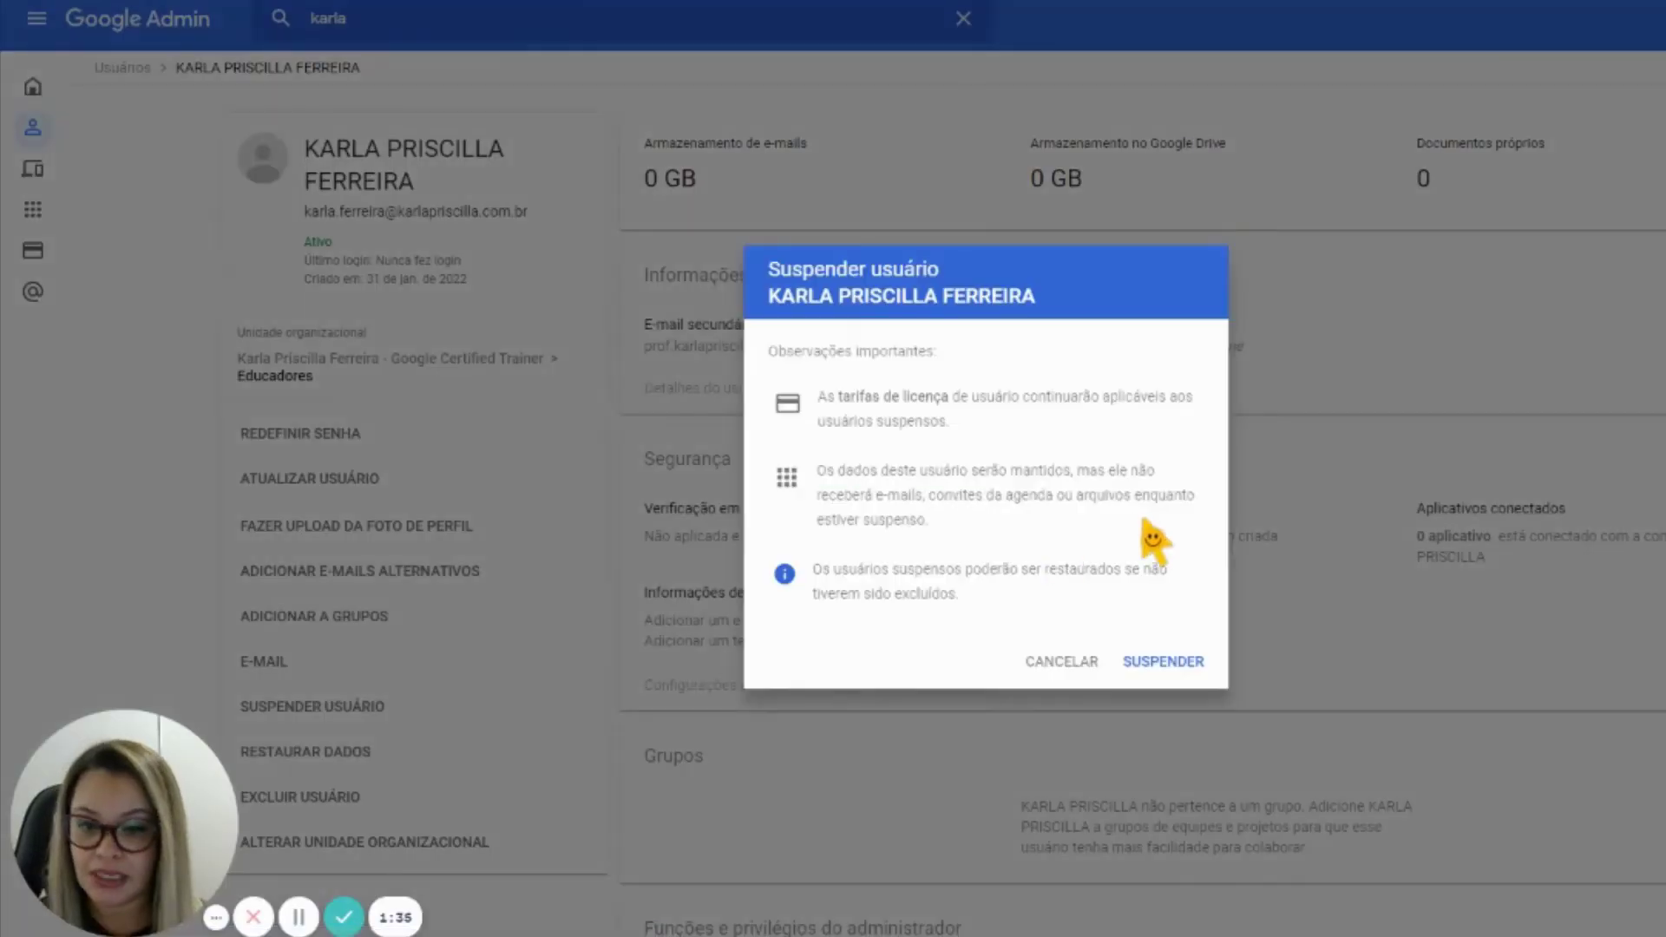
left_click(1144, 664)
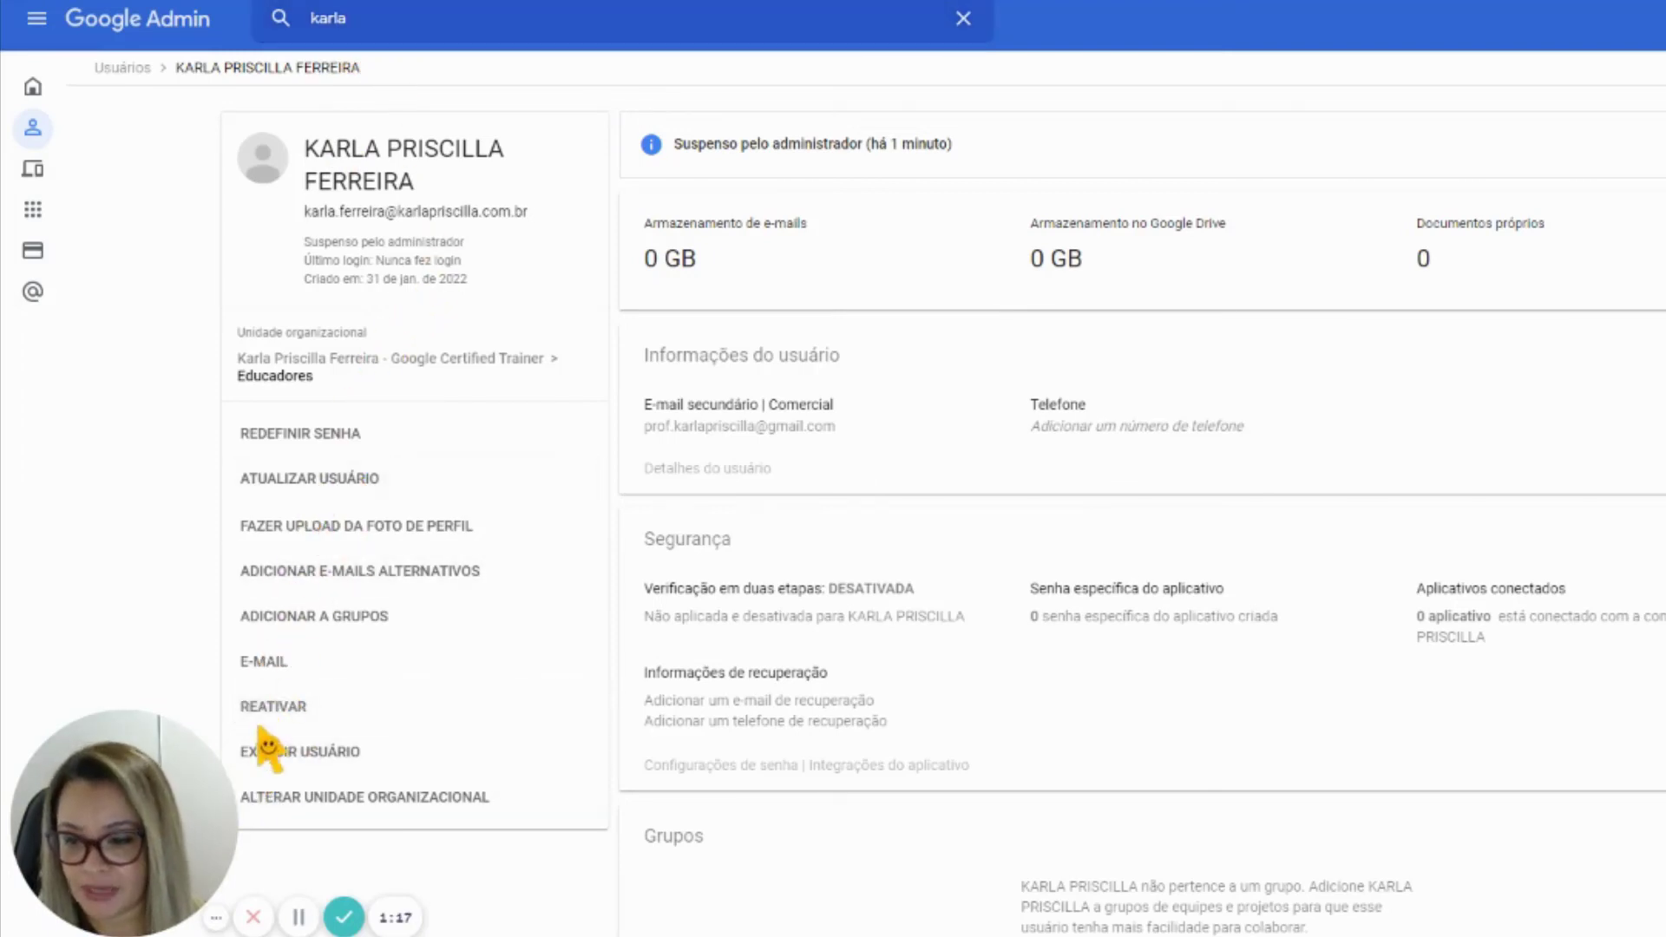
left_click(279, 709)
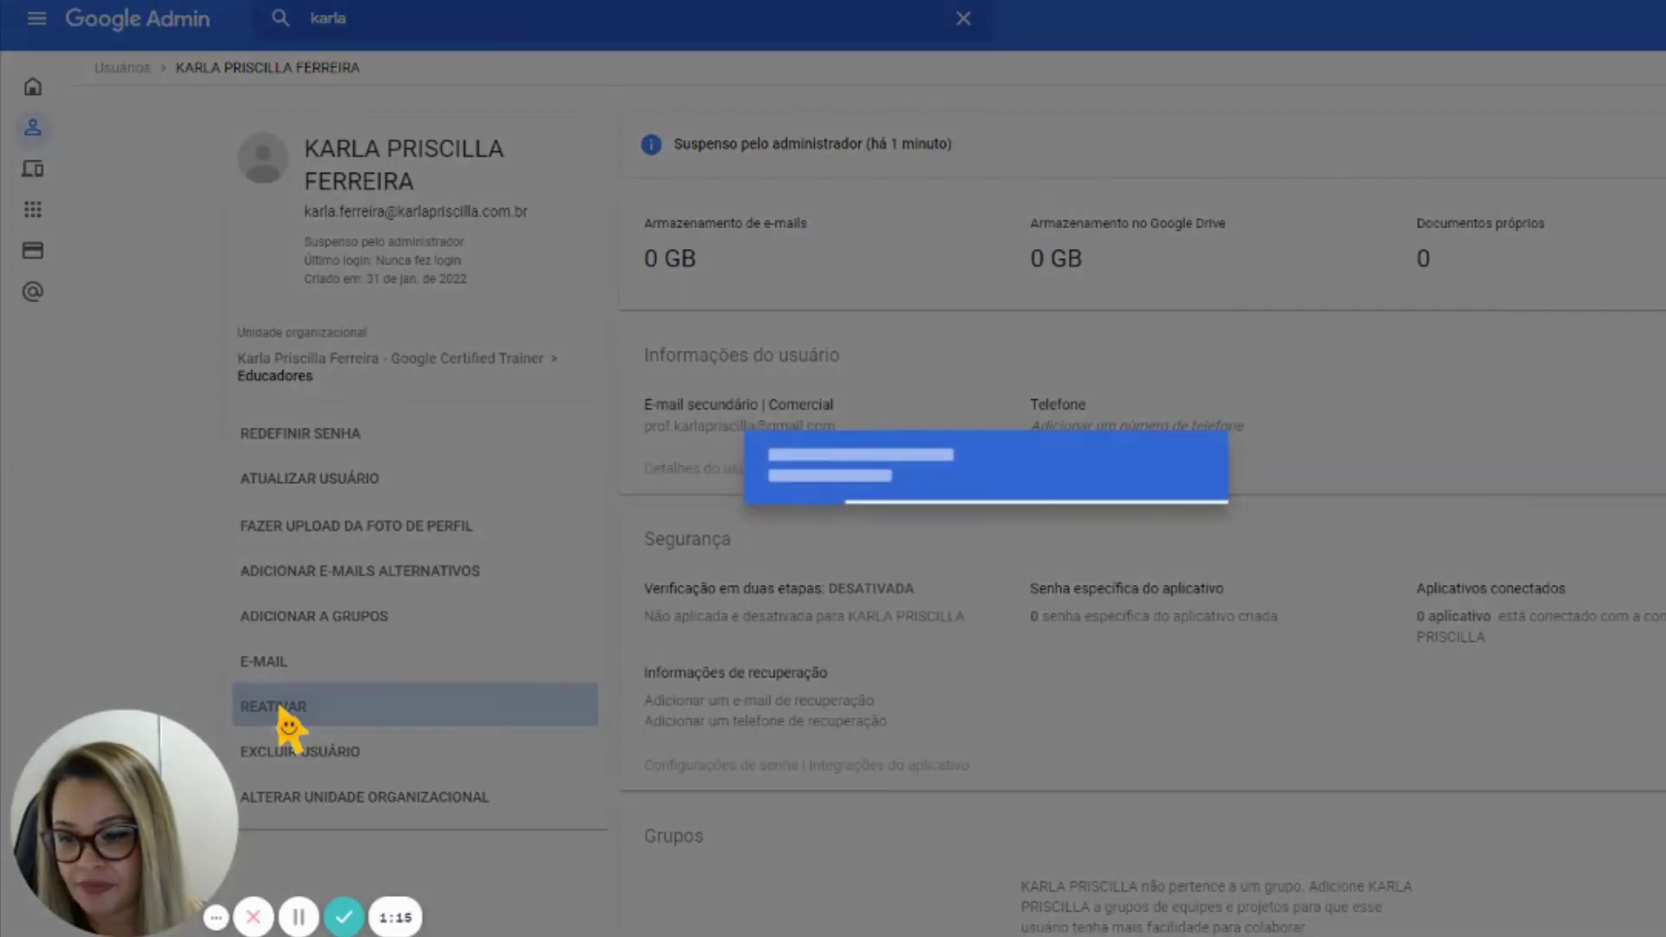
left_click(1171, 545)
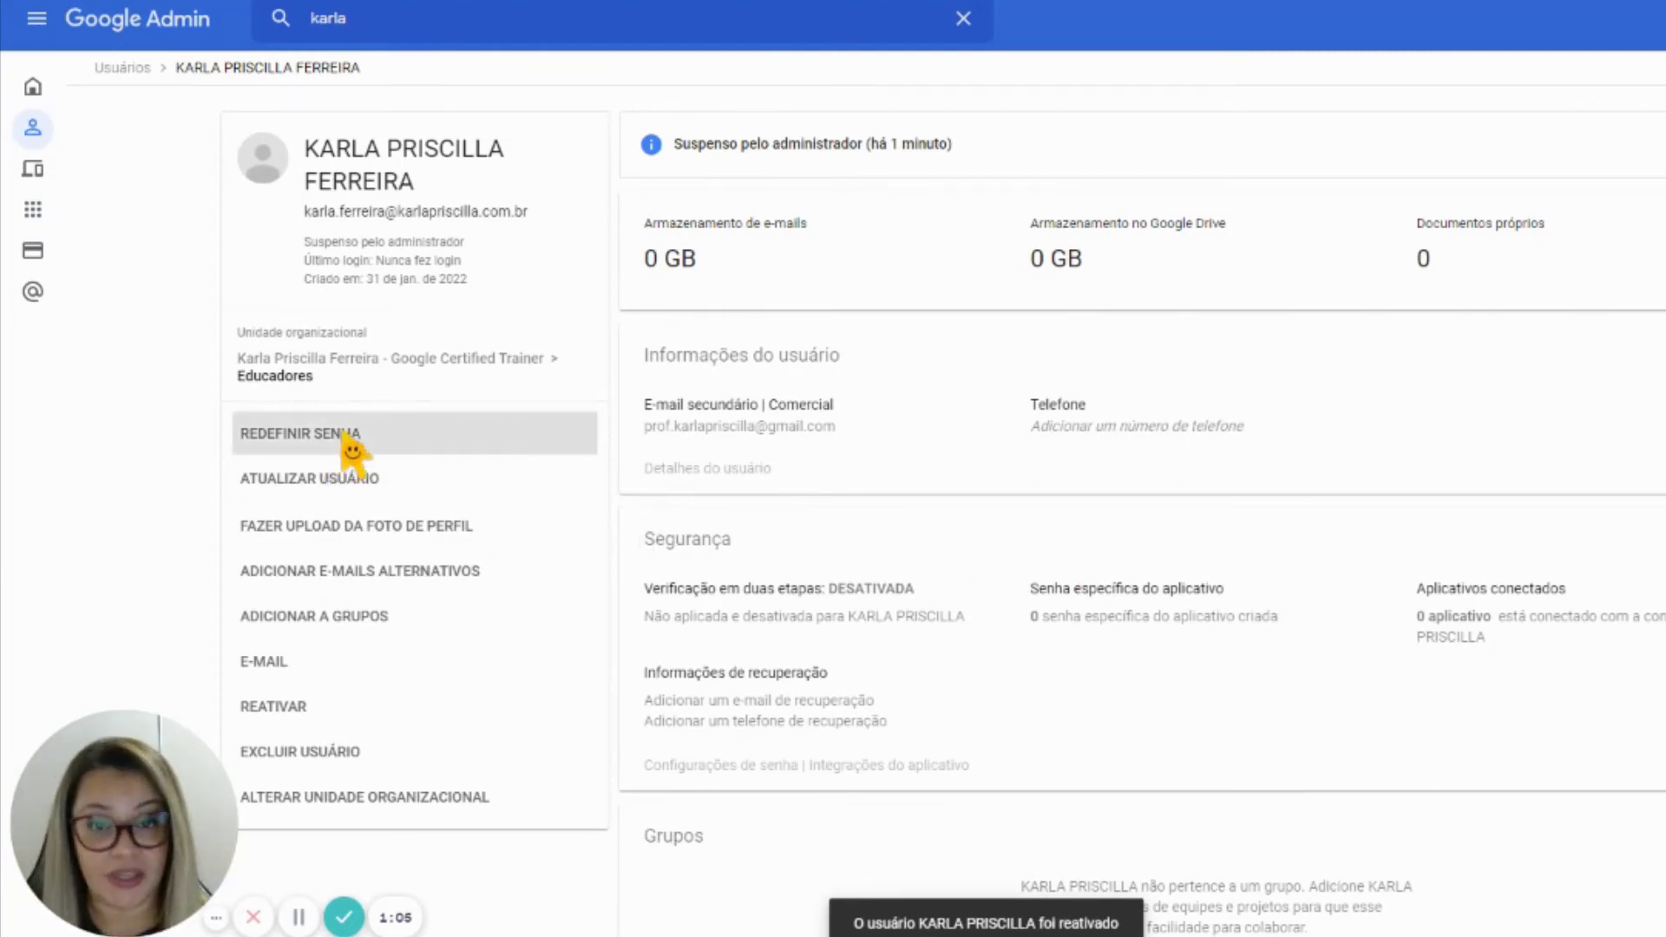
Reset the user's password to a custom one that must be changed at next login
left_click(347, 440)
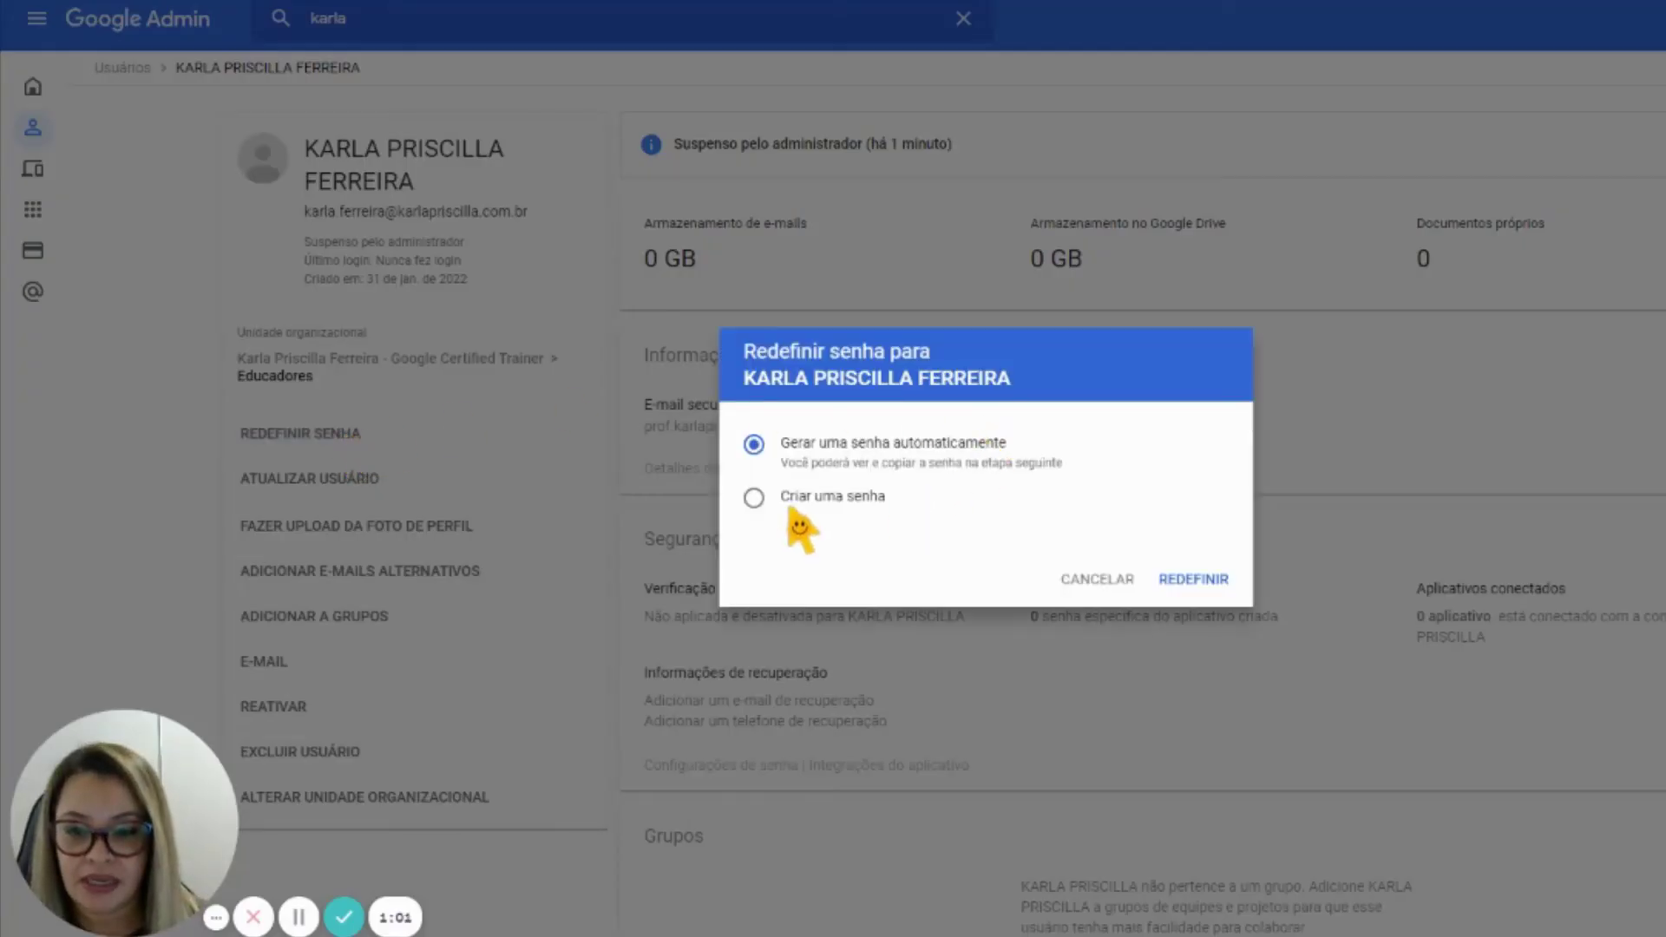
left_click(789, 499)
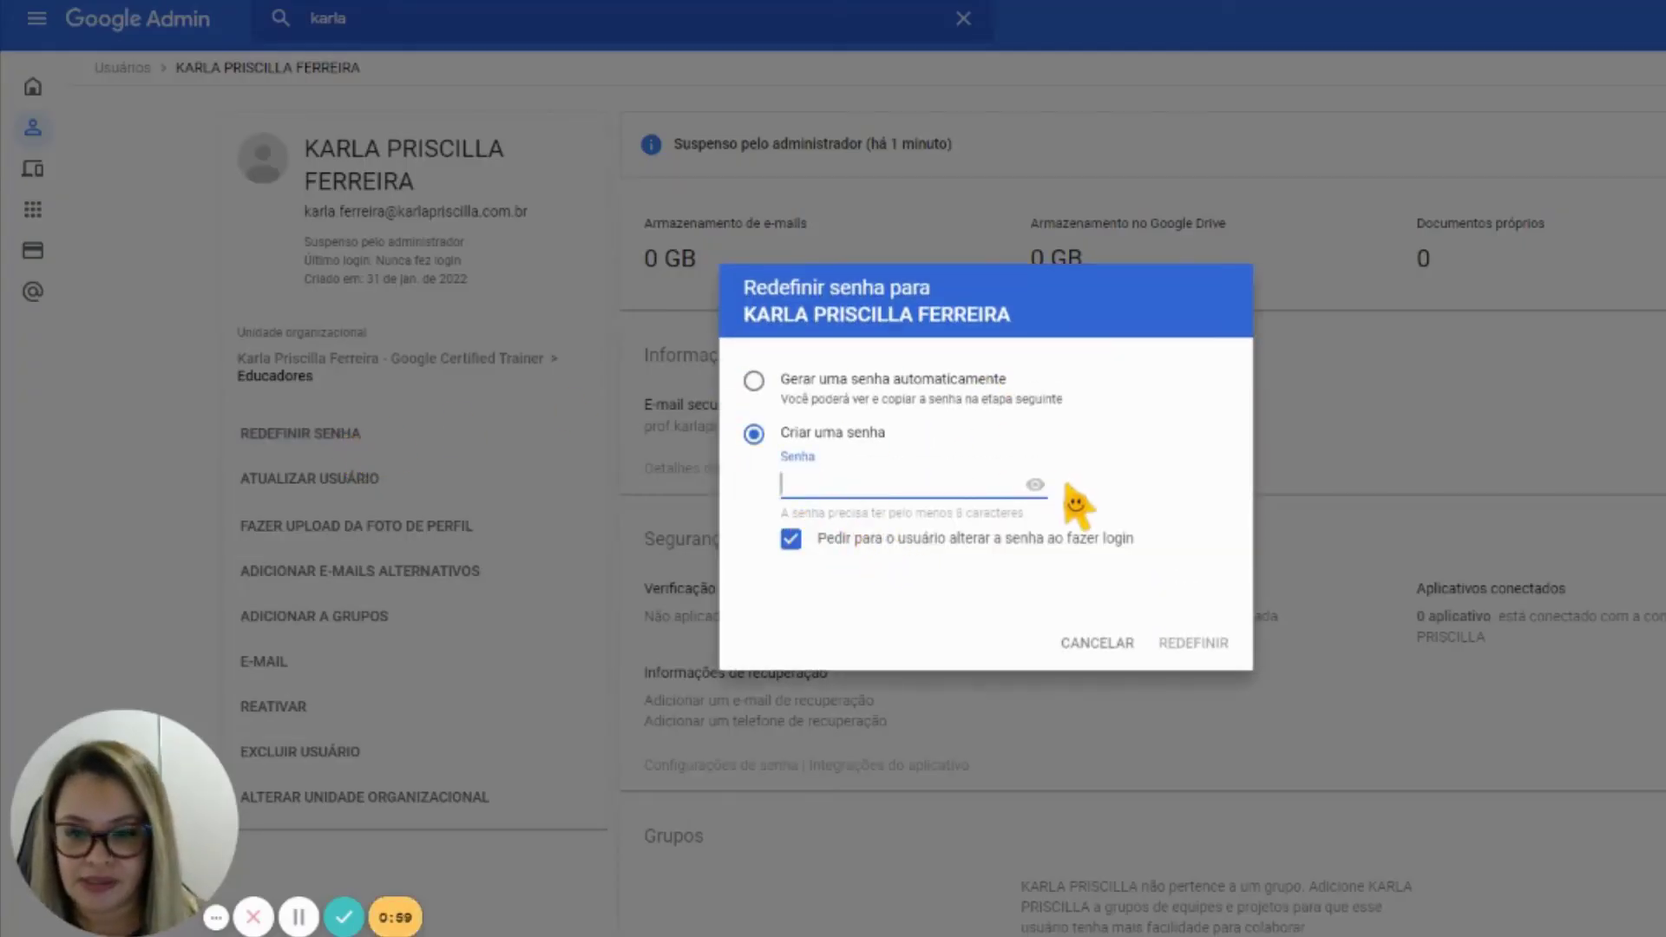
type("k")
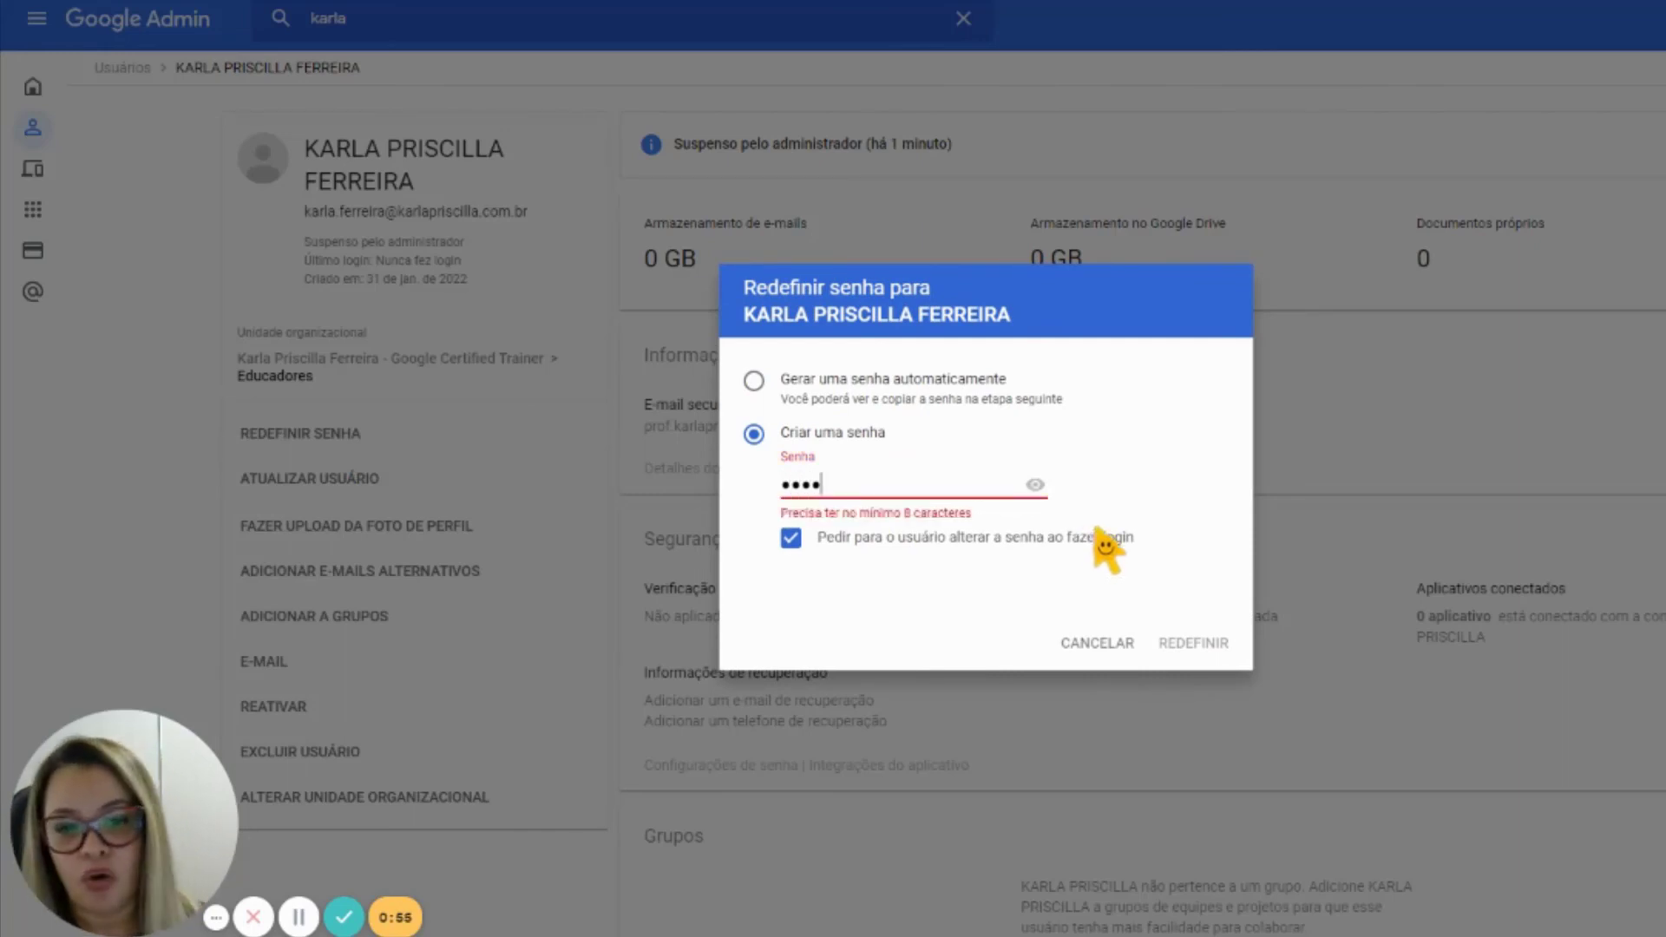
left_click(1035, 484)
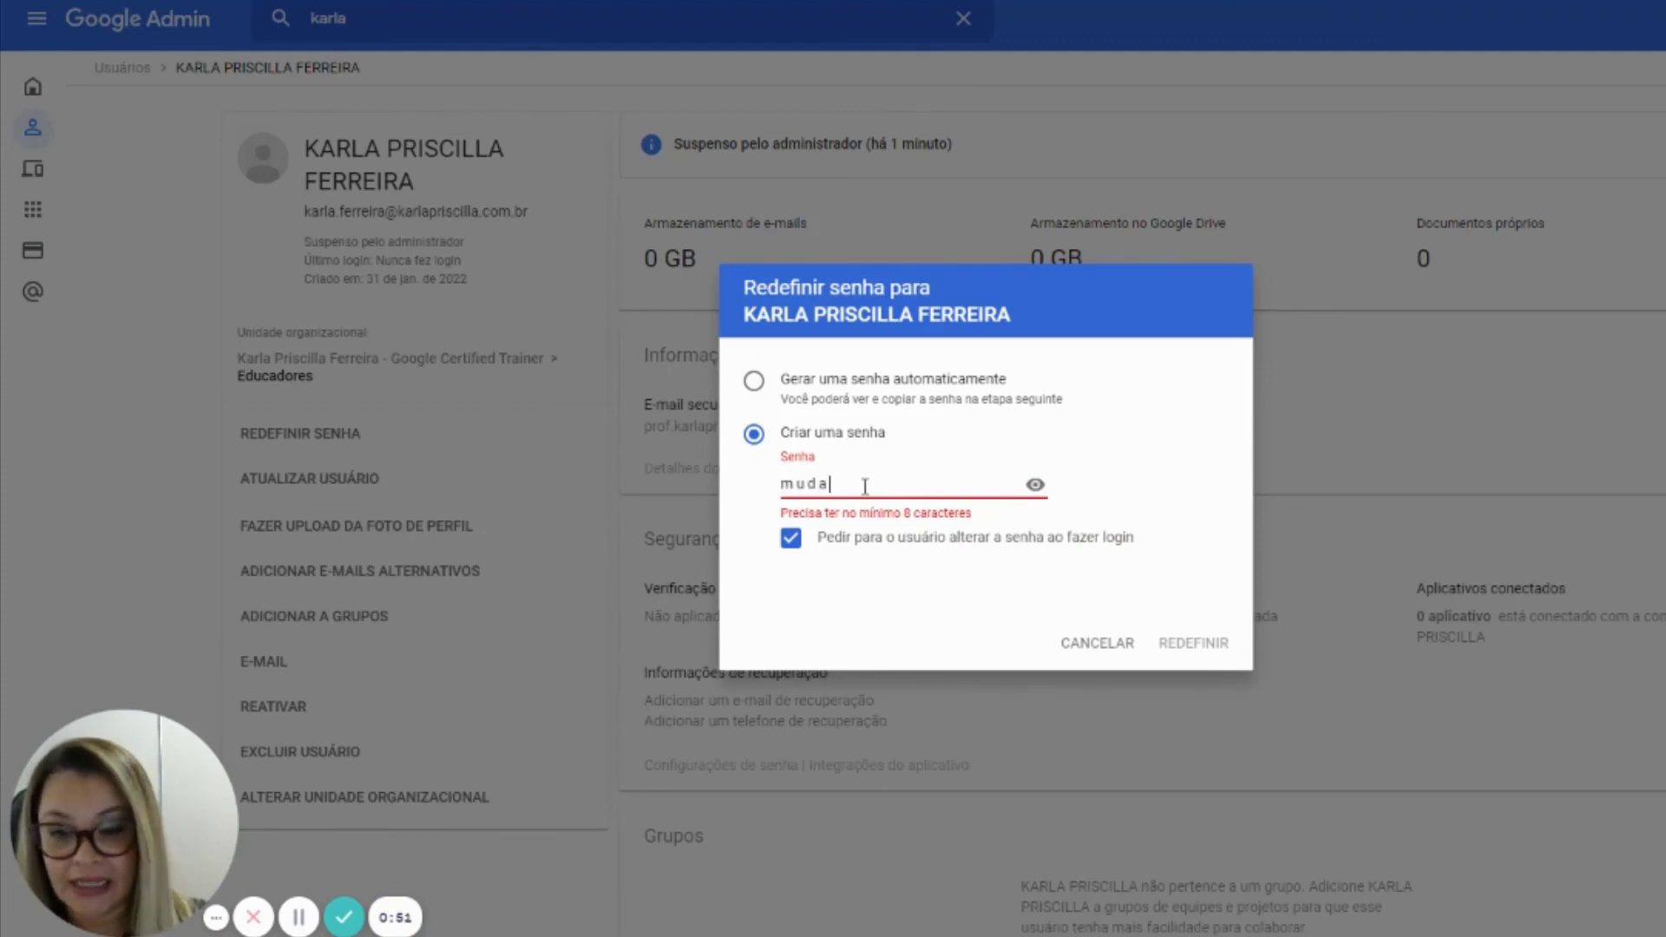
type("23")
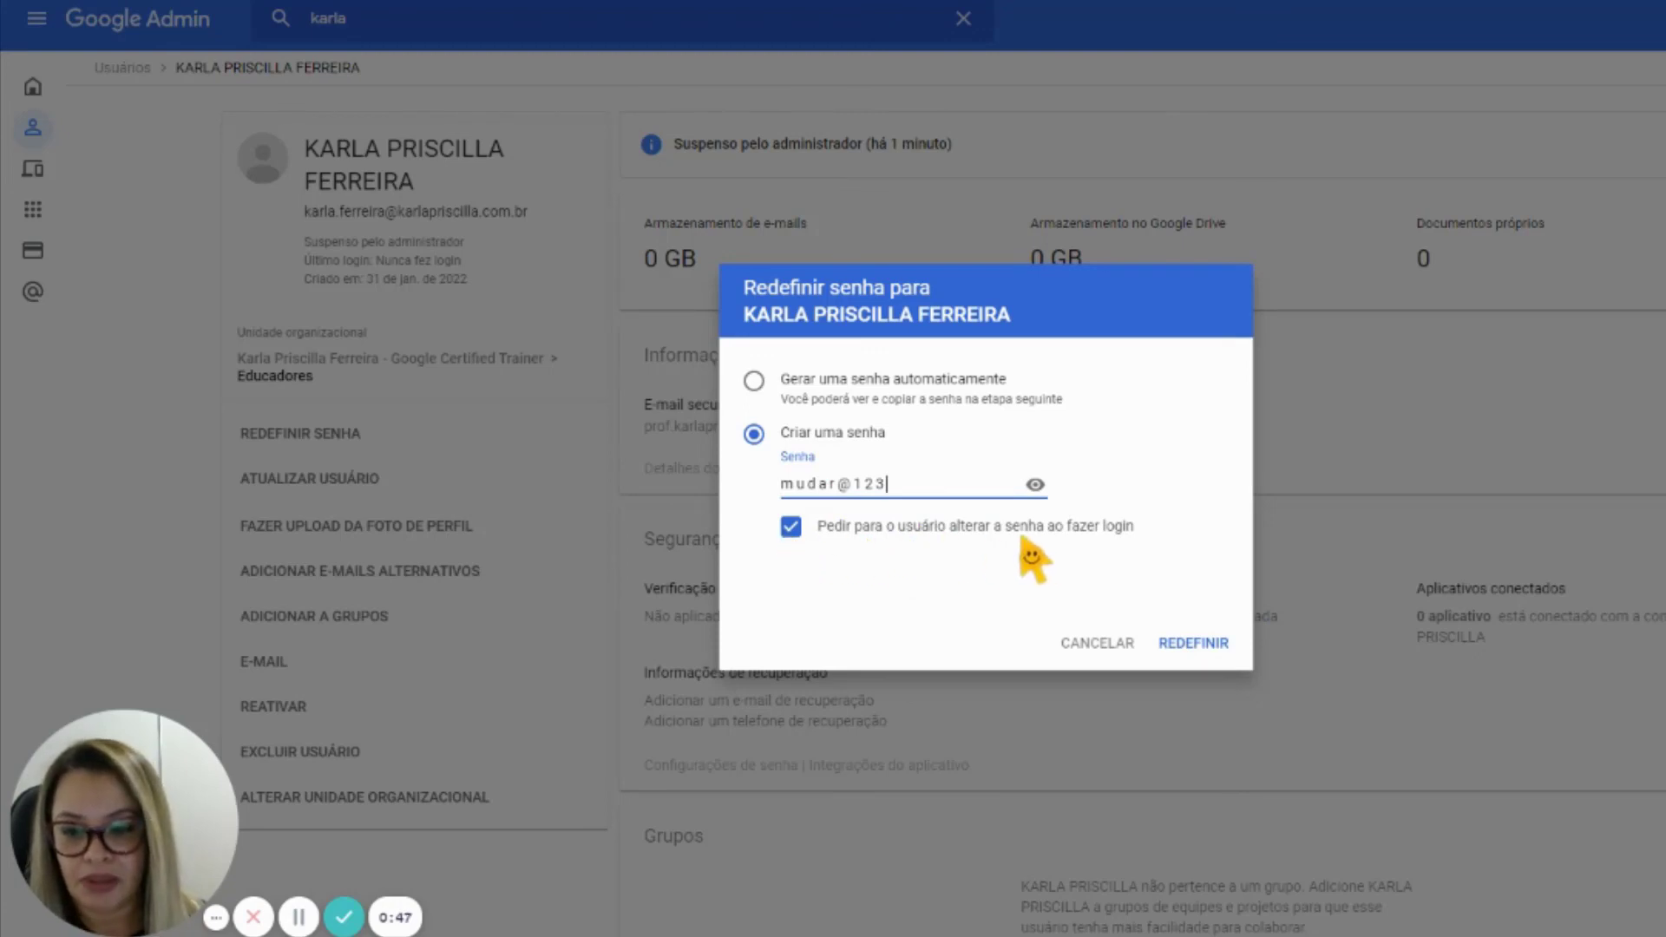
left_click(1195, 644)
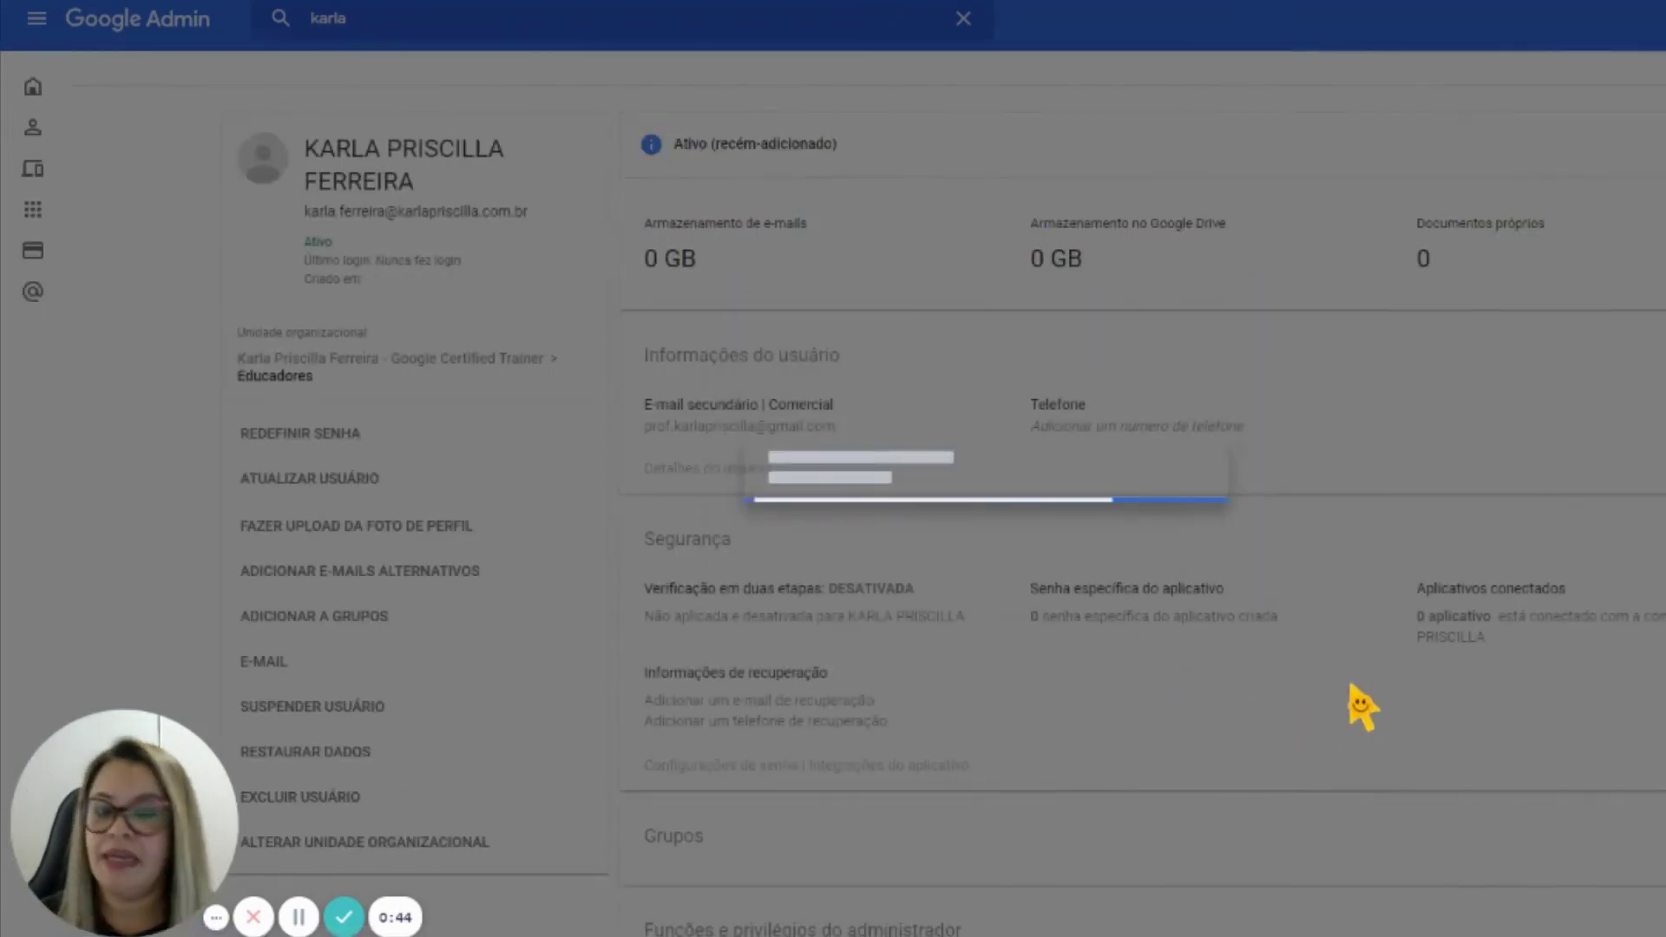
left_click(1167, 613)
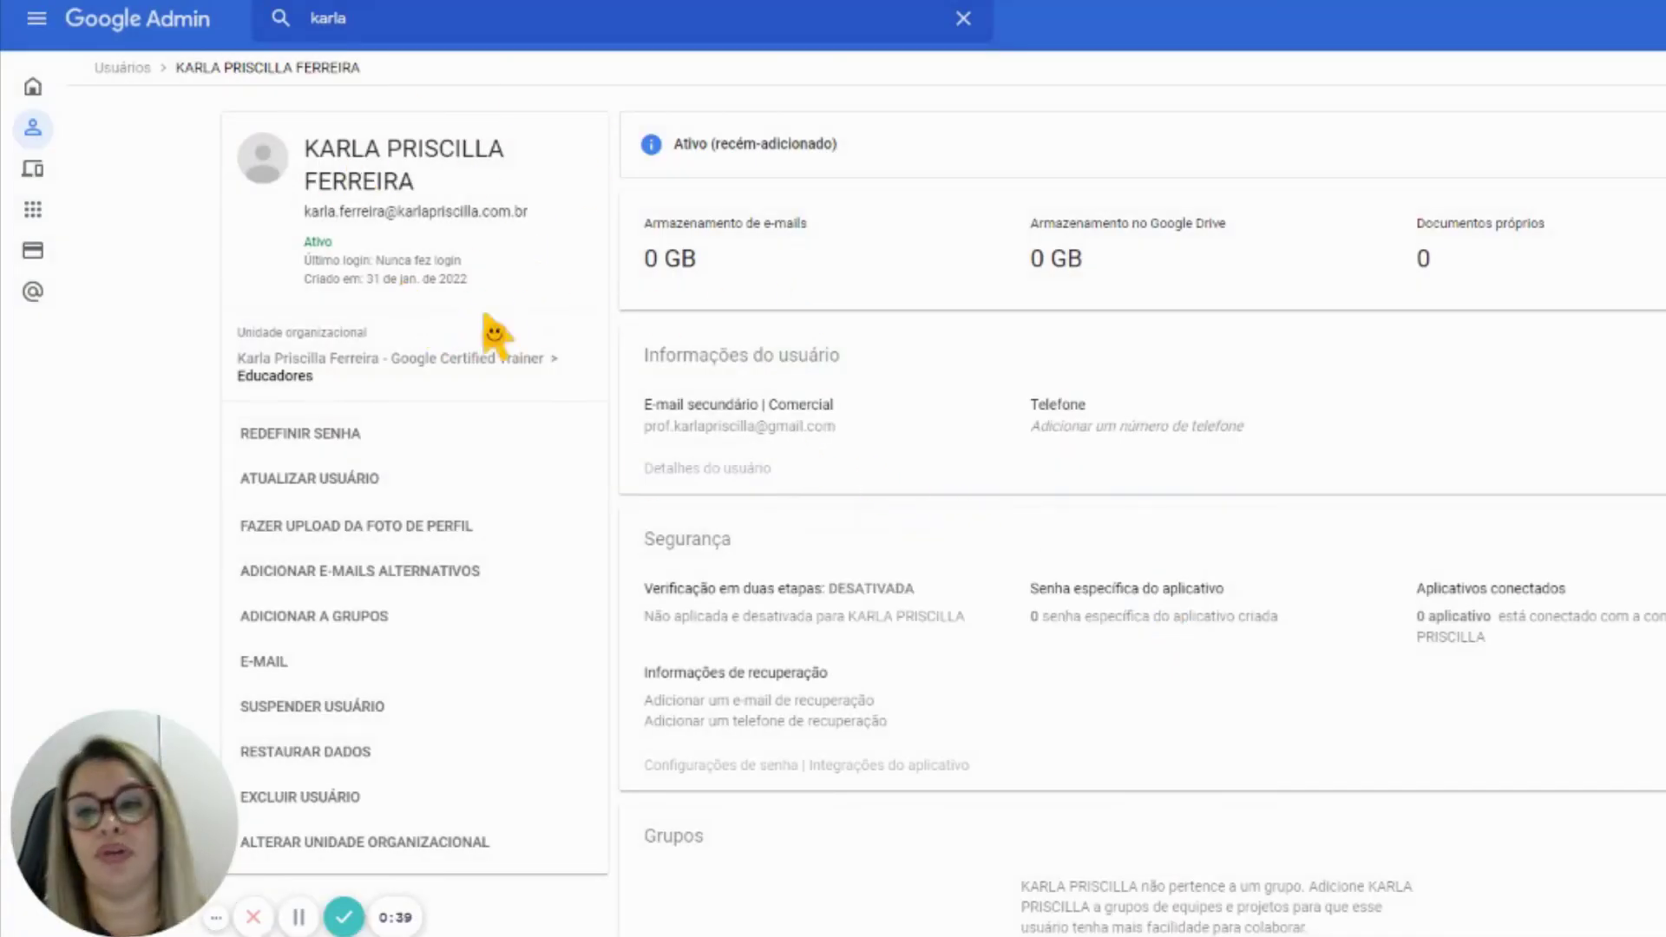
left_click(508, 490)
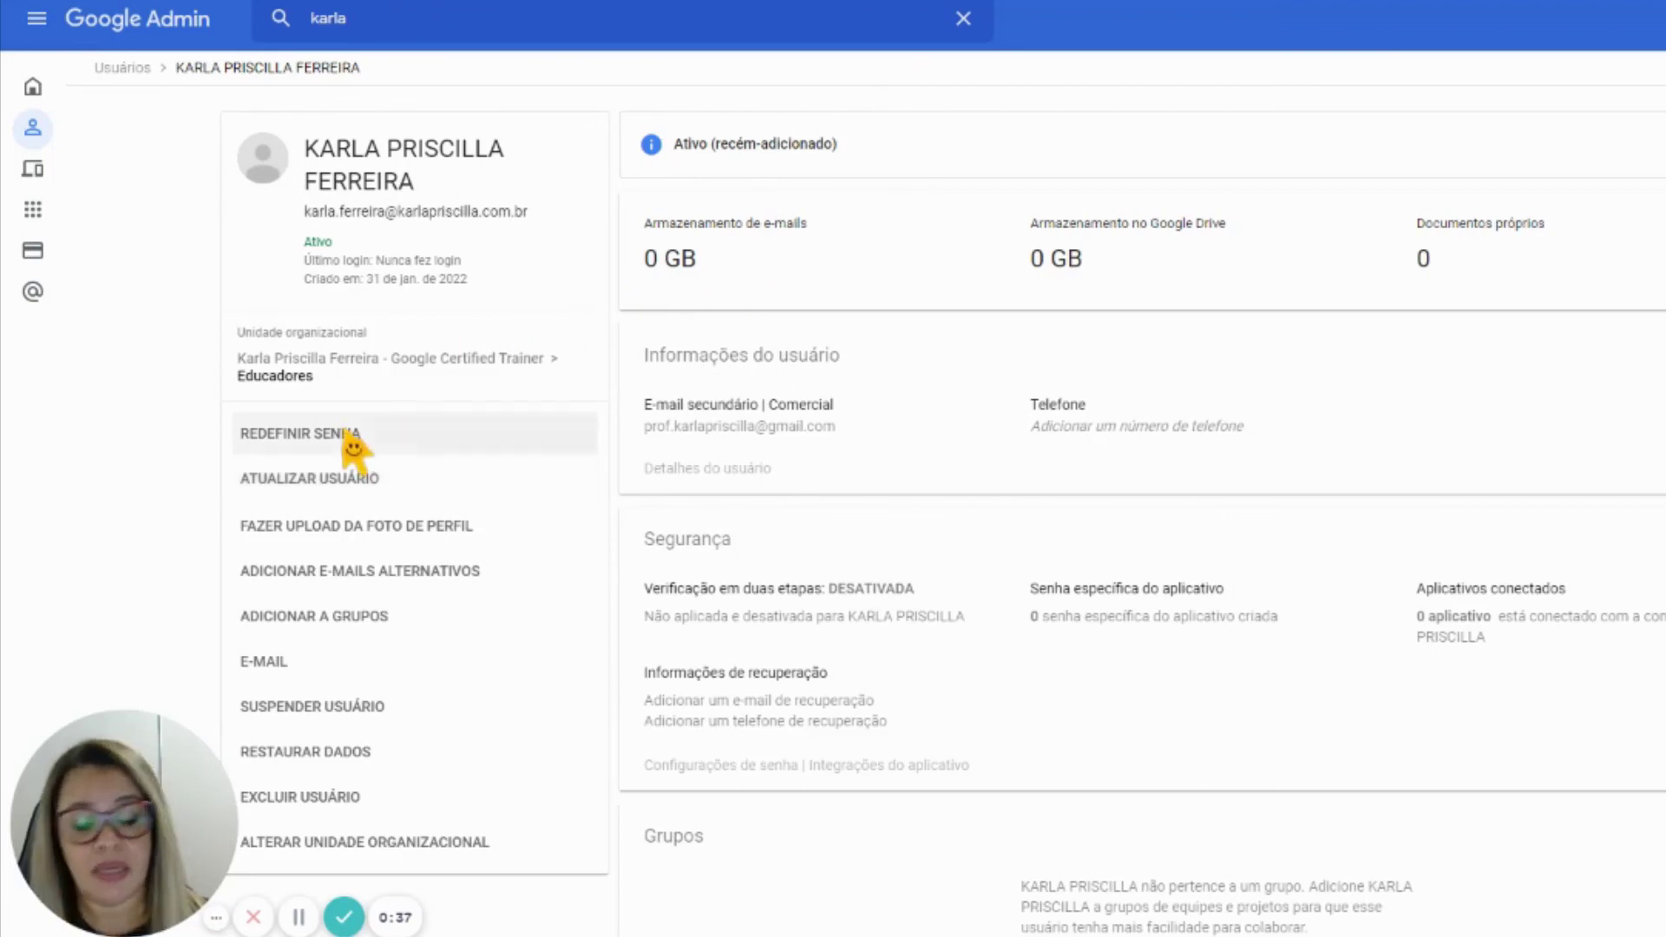